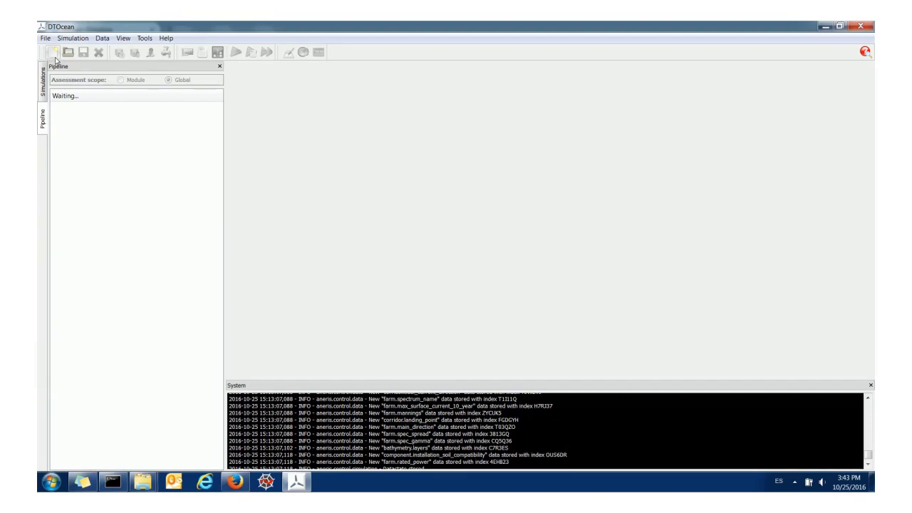
Create a new project and rename it 'Fixed Tidal Example' in the project properties
click(54, 56)
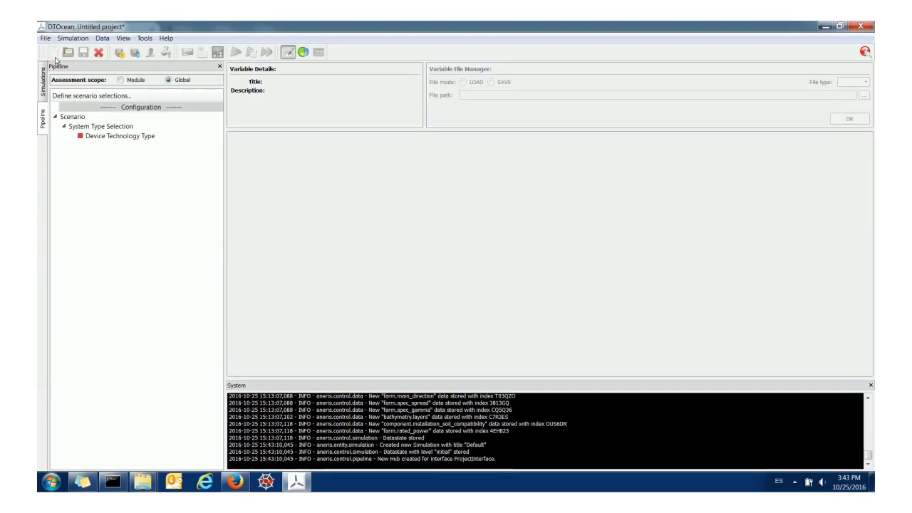
click(45, 37)
click(67, 108)
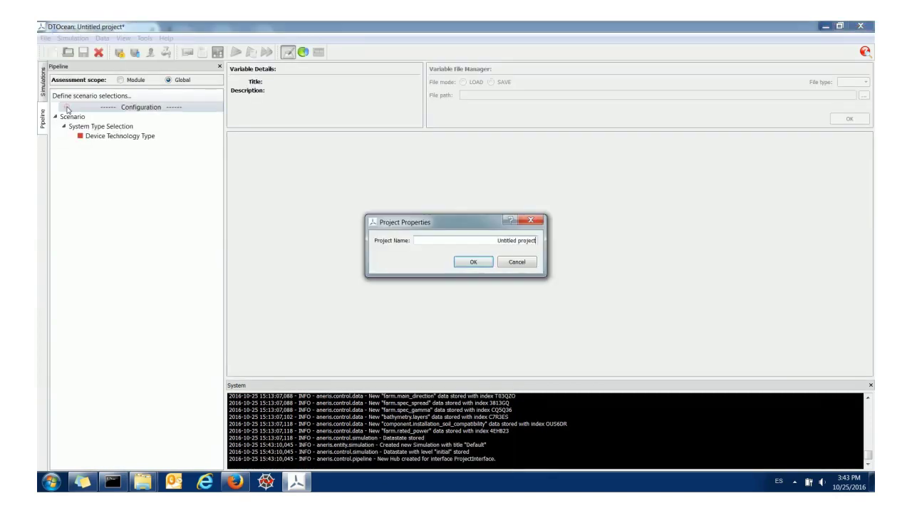
drag(497, 242, 540, 241)
text(TOcean: )
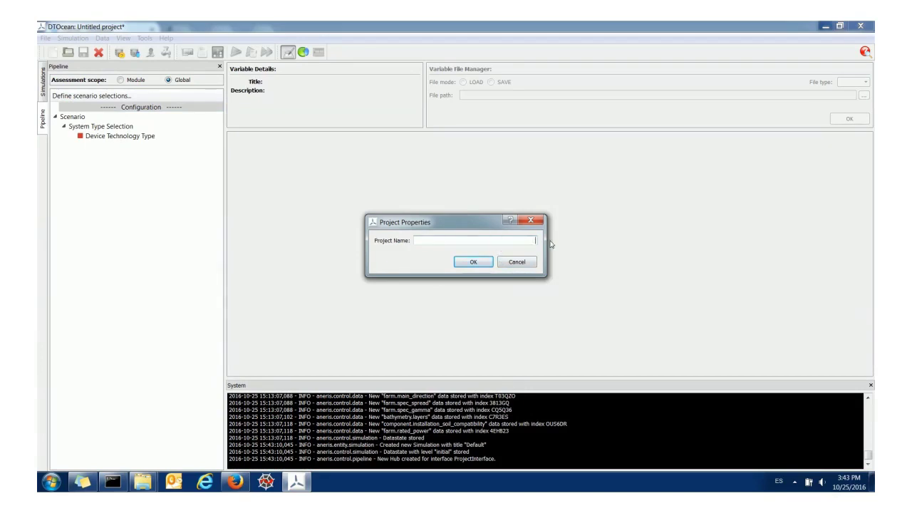
text(Fixed Tidal Example)
click(482, 265)
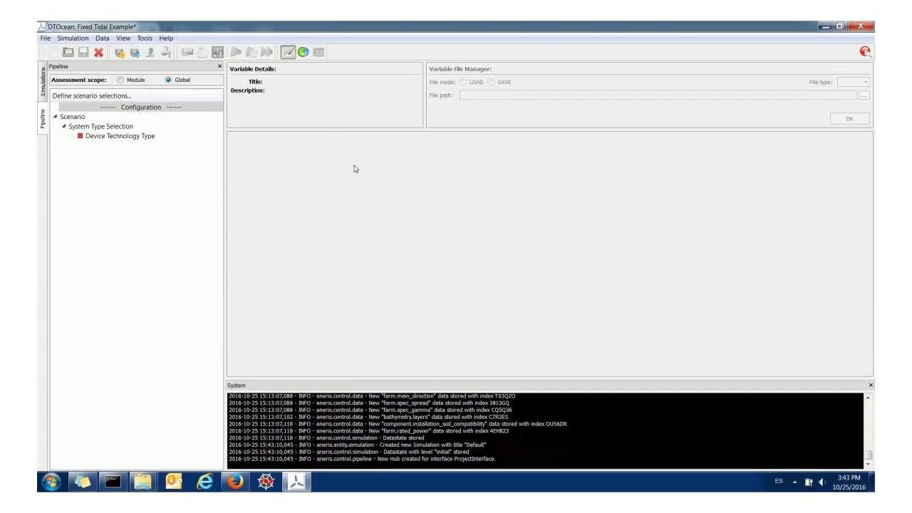
Set the Device Technology Type to Tidal Fixed
click(107, 138)
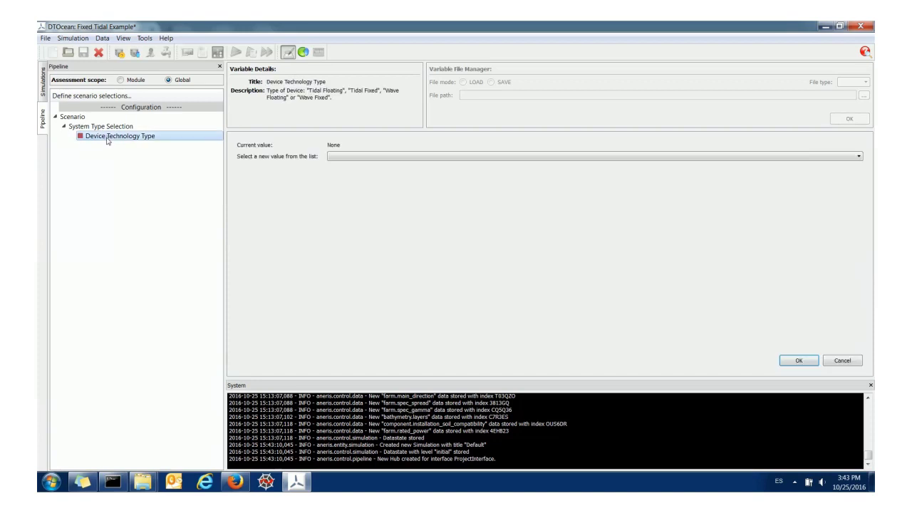
click(347, 154)
click(356, 172)
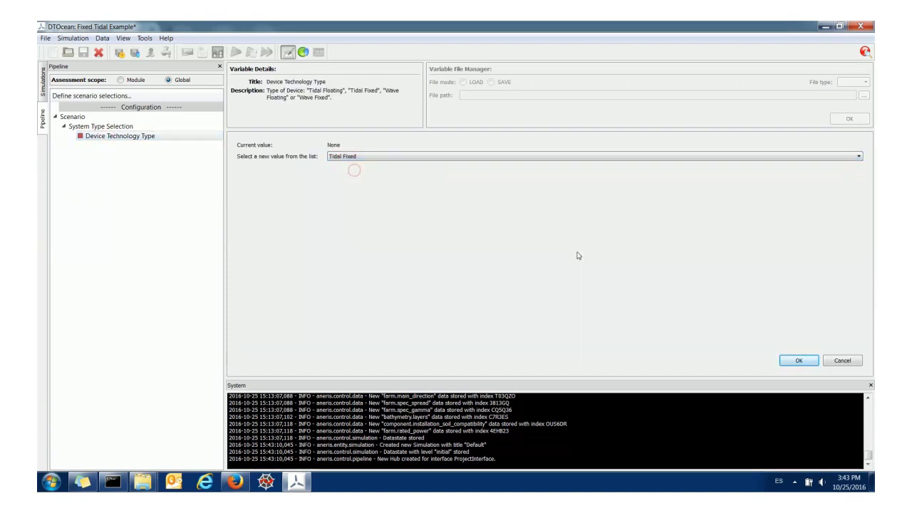
click(790, 359)
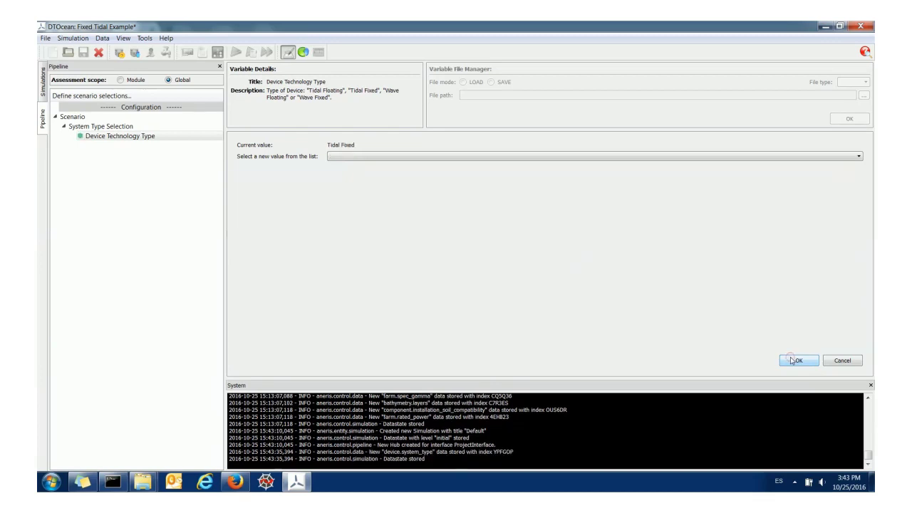
Reset the database selection to None
click(120, 56)
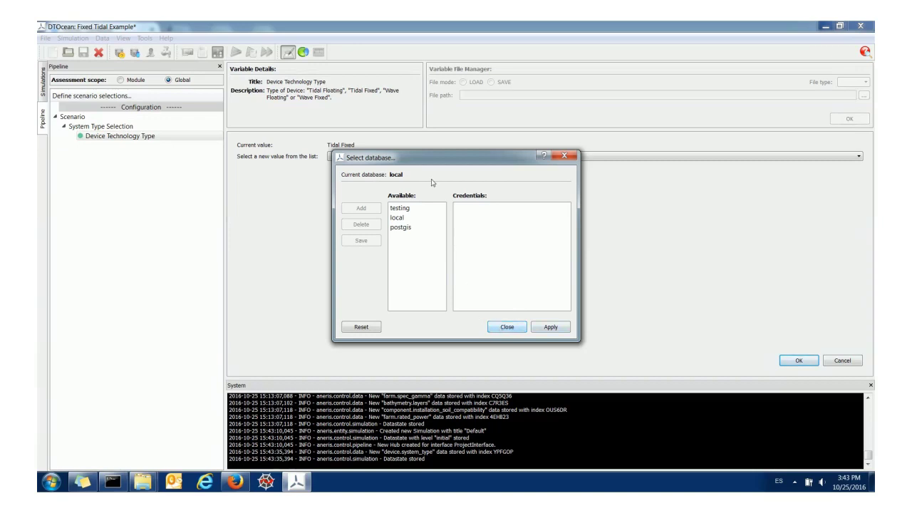
click(360, 330)
click(507, 329)
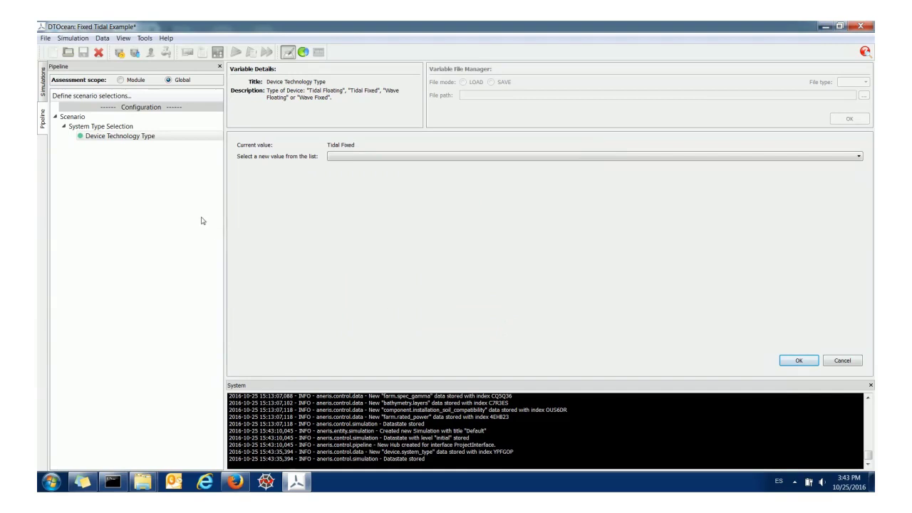
Initiate the pipeline and add the Hydrodynamics, Electrical Sub Systems and Mooring and Foundations modules
click(135, 53)
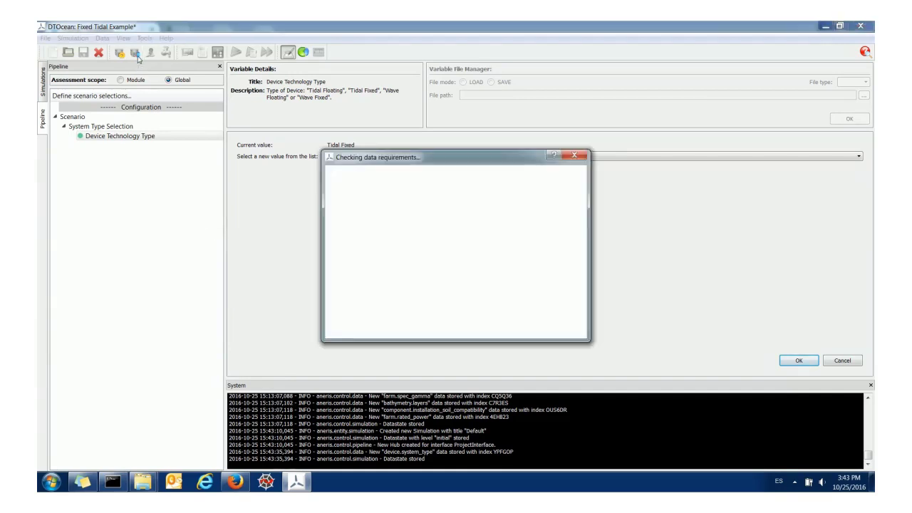
click(518, 327)
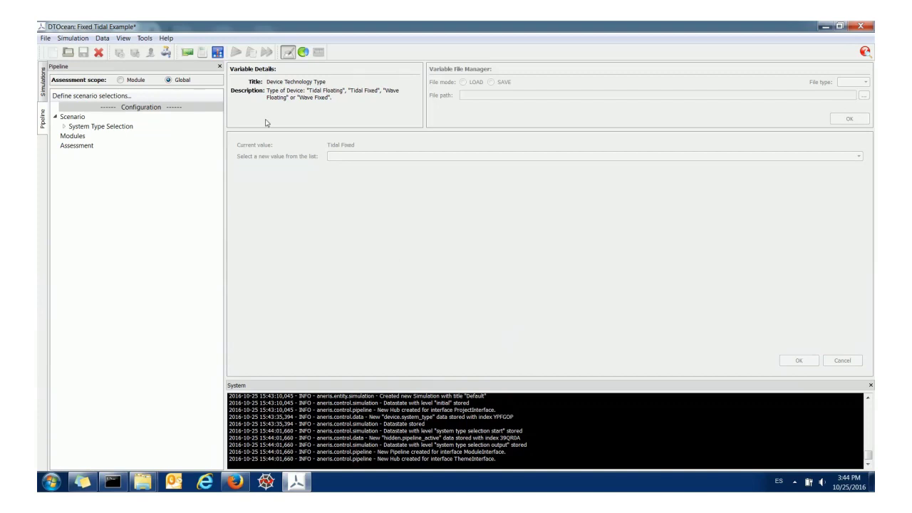
click(194, 55)
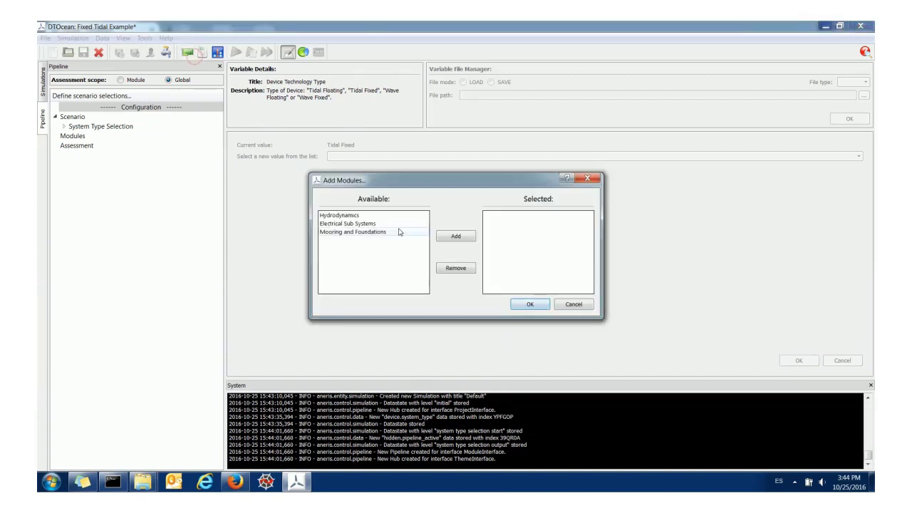
click(383, 214)
click(453, 236)
click(453, 237)
click(453, 237)
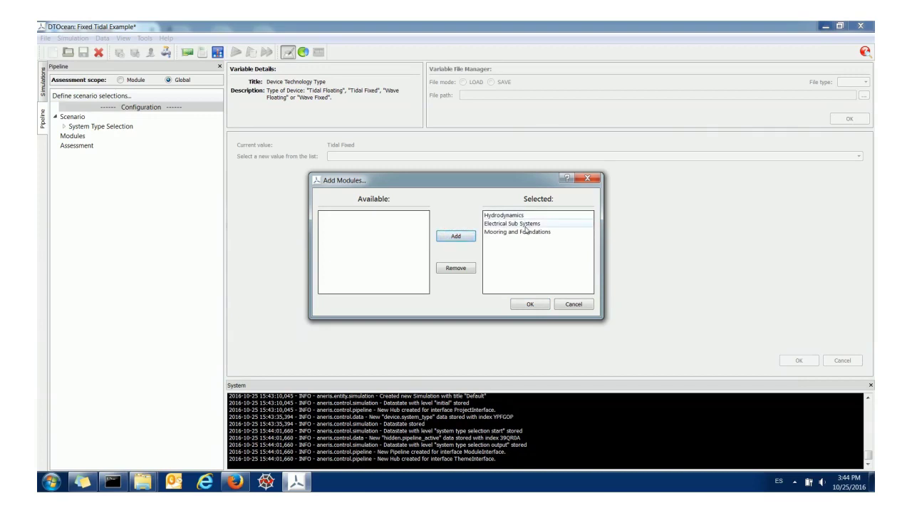
click(528, 303)
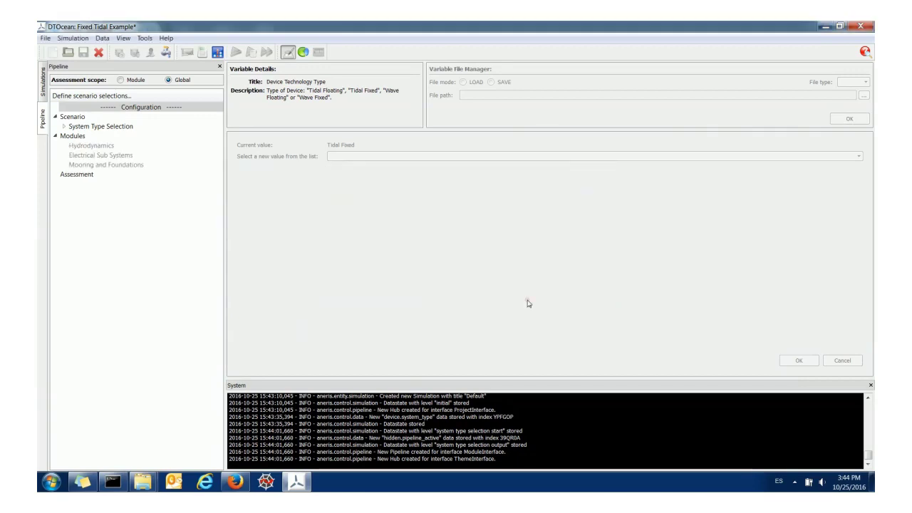
Add the Economics, Reliability and Environmental Impact Assessment assessments
click(202, 52)
click(382, 217)
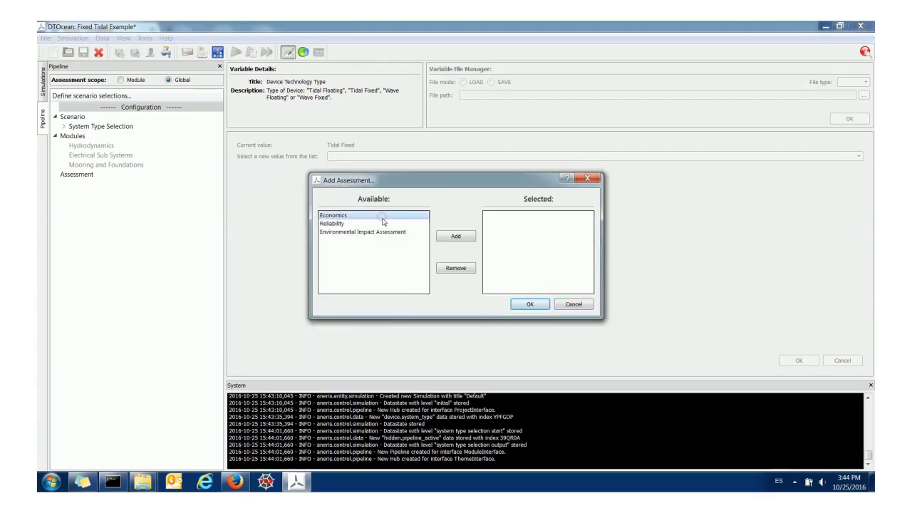
click(450, 237)
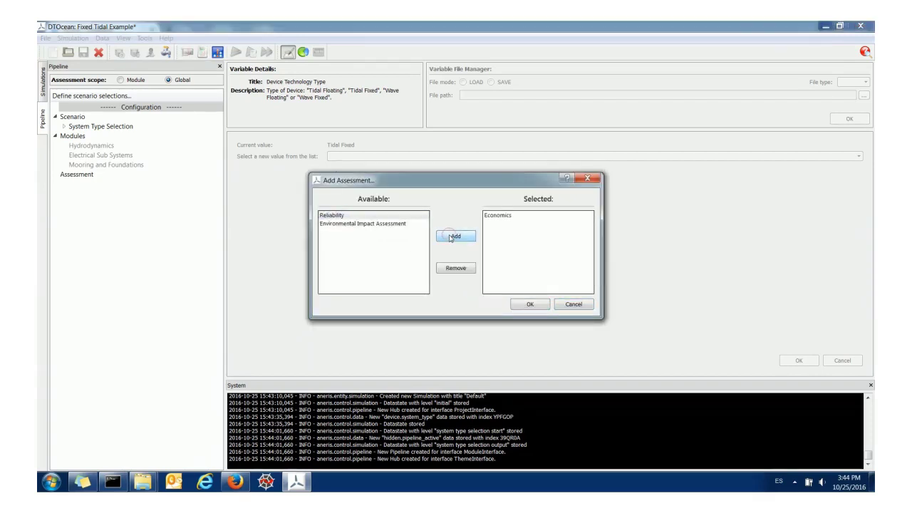
click(450, 237)
click(450, 238)
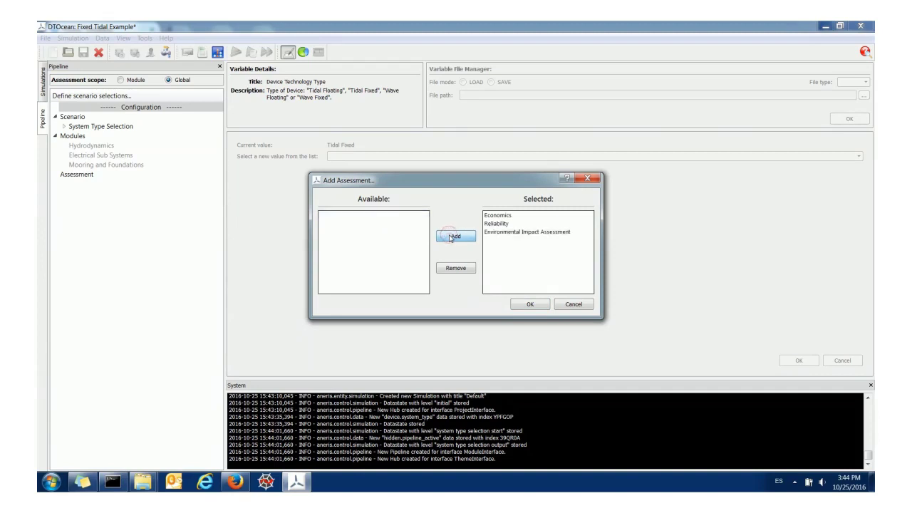
click(527, 304)
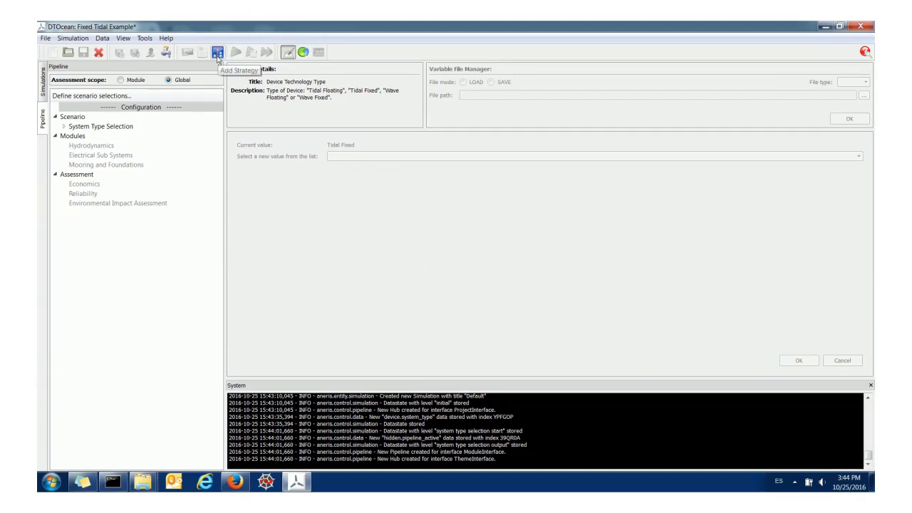
Choose the Basic strategy in the Strategy Manager and apply it to the project
click(217, 52)
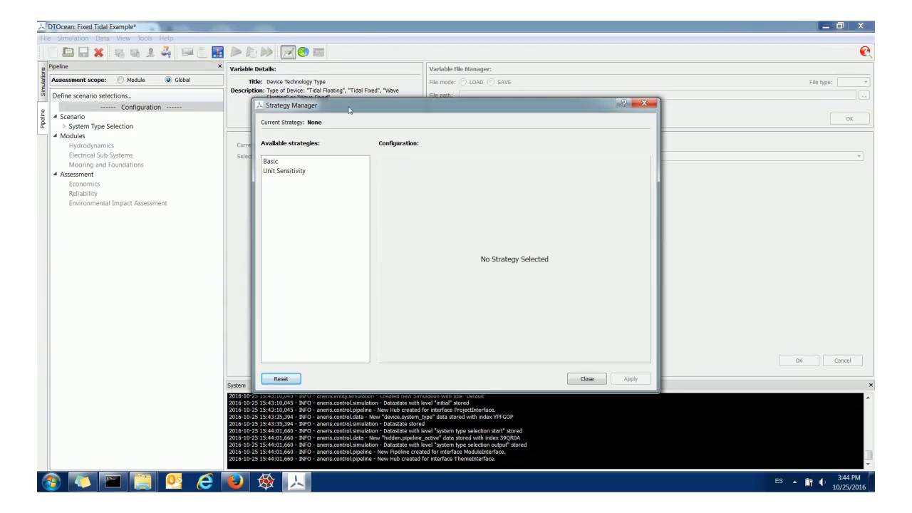
drag(347, 105, 403, 89)
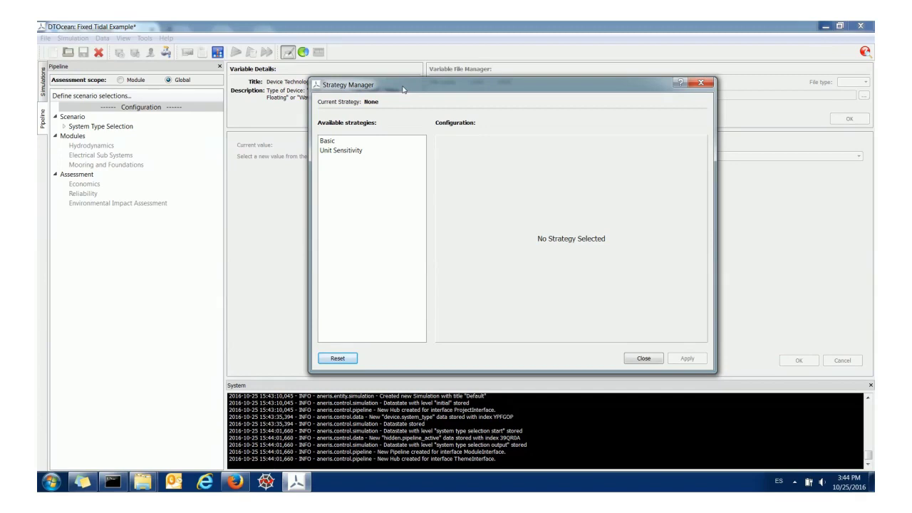
click(362, 142)
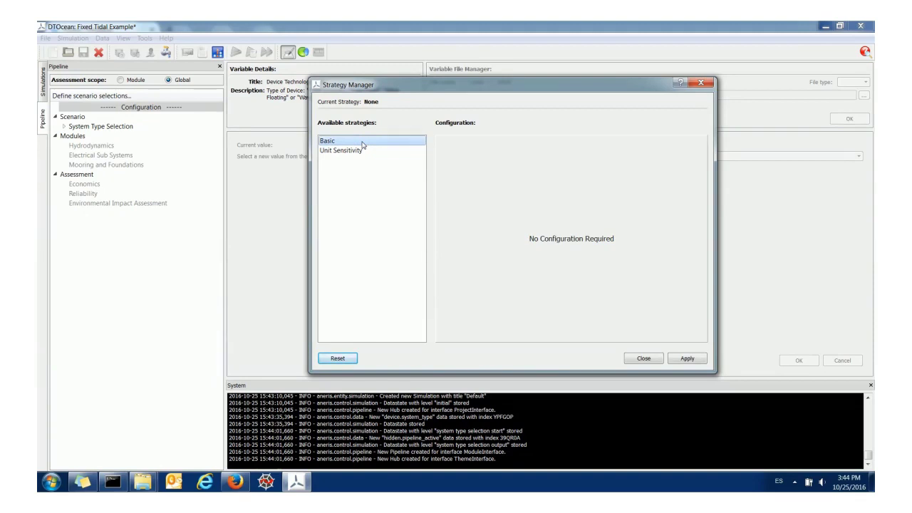
click(357, 151)
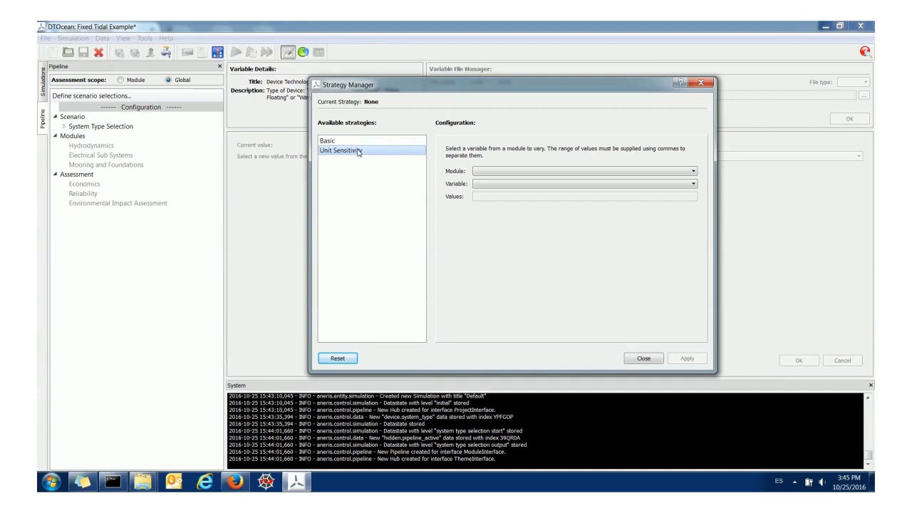
click(347, 142)
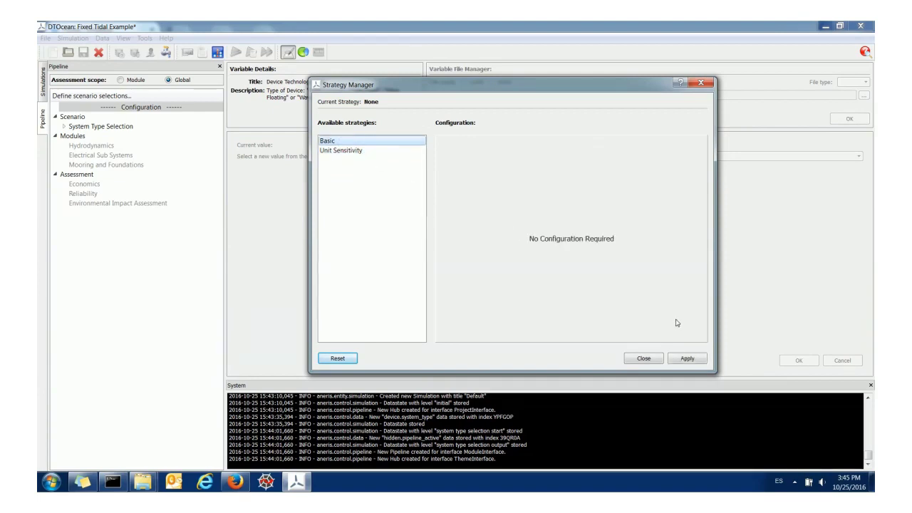
click(682, 361)
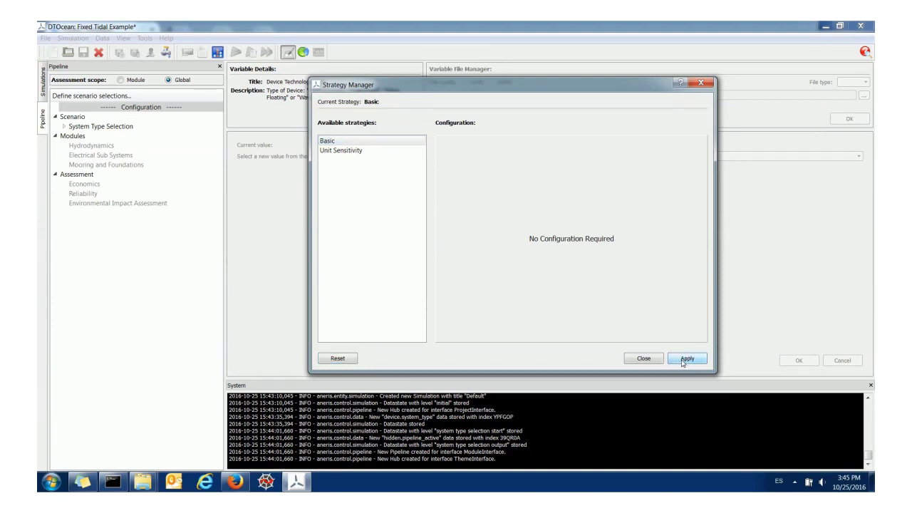
click(643, 358)
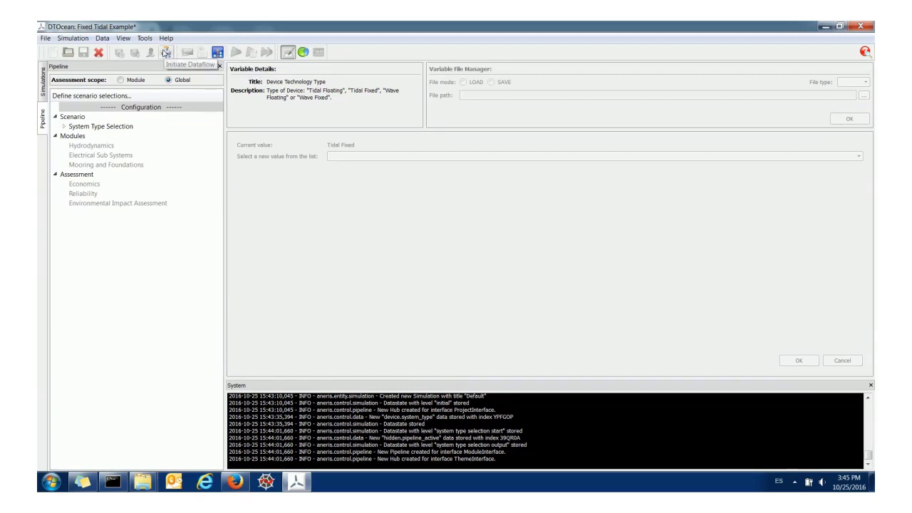
Initiate the dataflow, accept the passed requirements check, and scroll through the module inputs
click(165, 53)
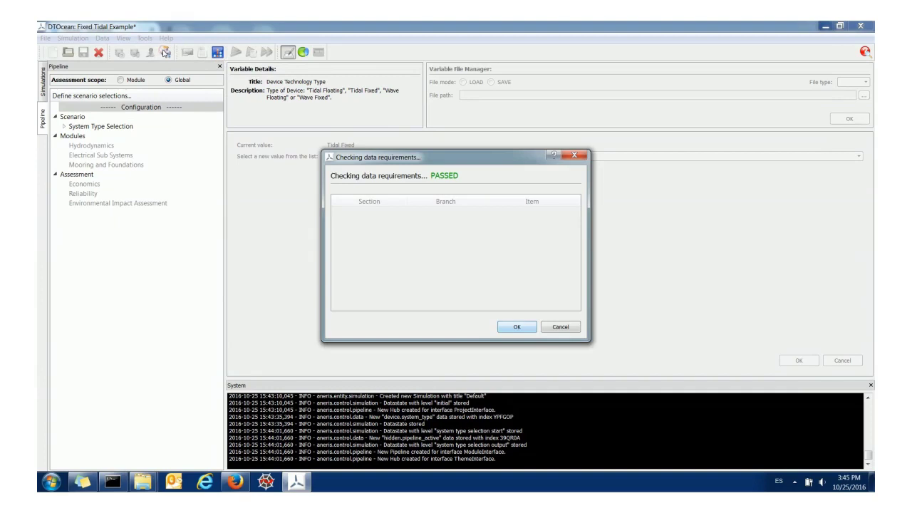
click(518, 327)
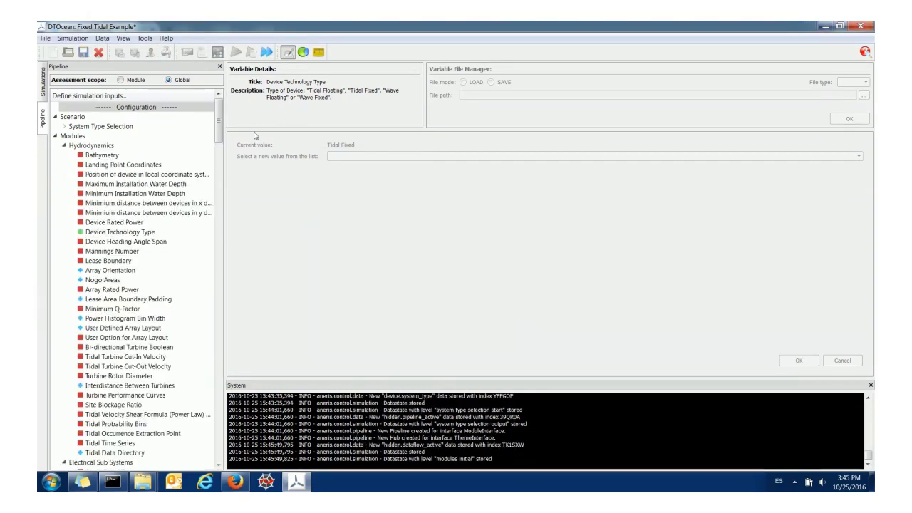
mouse_move(221, 129)
mouse_down()
mouse_move(212, 427)
mouse_move(213, 117)
mouse_up()
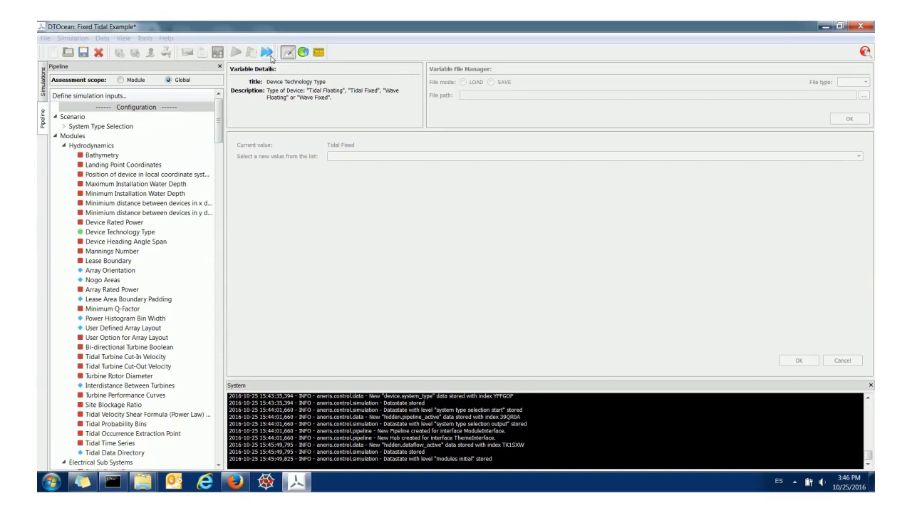
click(271, 58)
mouse_move(575, 223)
mouse_down()
mouse_move(579, 271)
mouse_move(577, 218)
mouse_up()
click(569, 324)
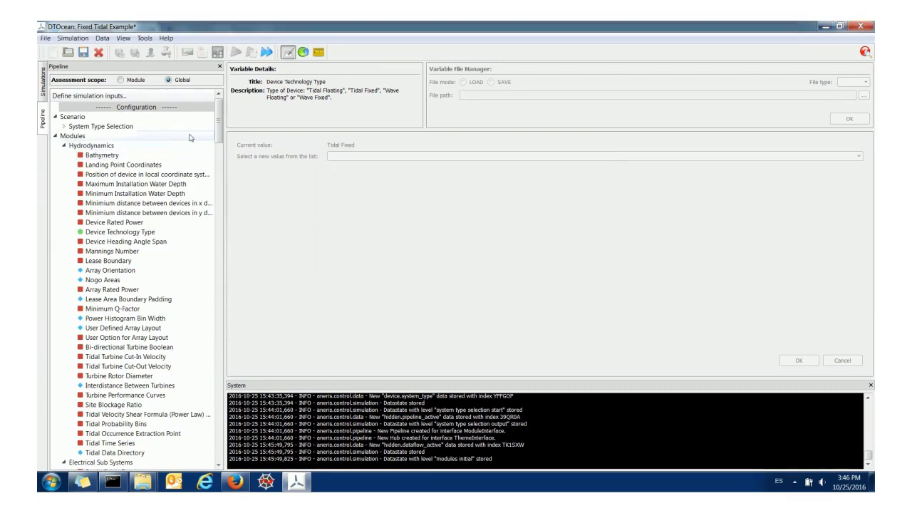
drag(219, 123, 224, 358)
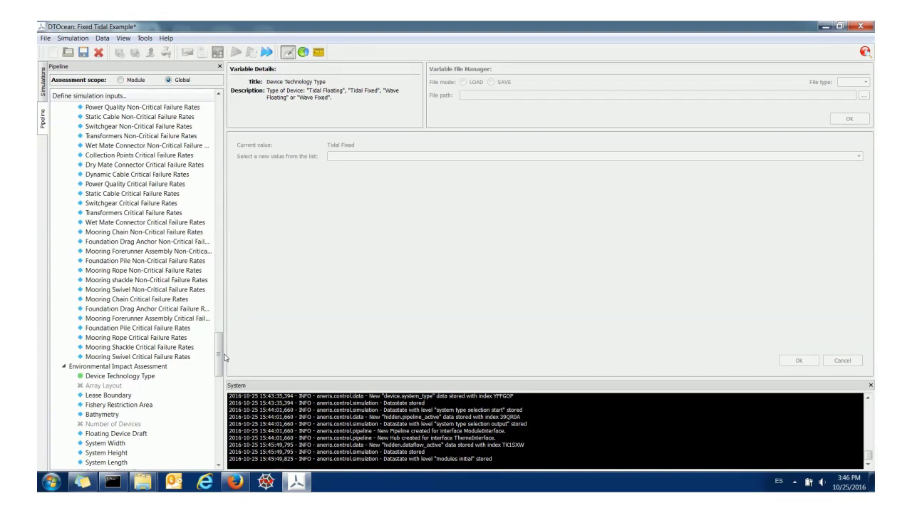
drag(224, 358, 228, 121)
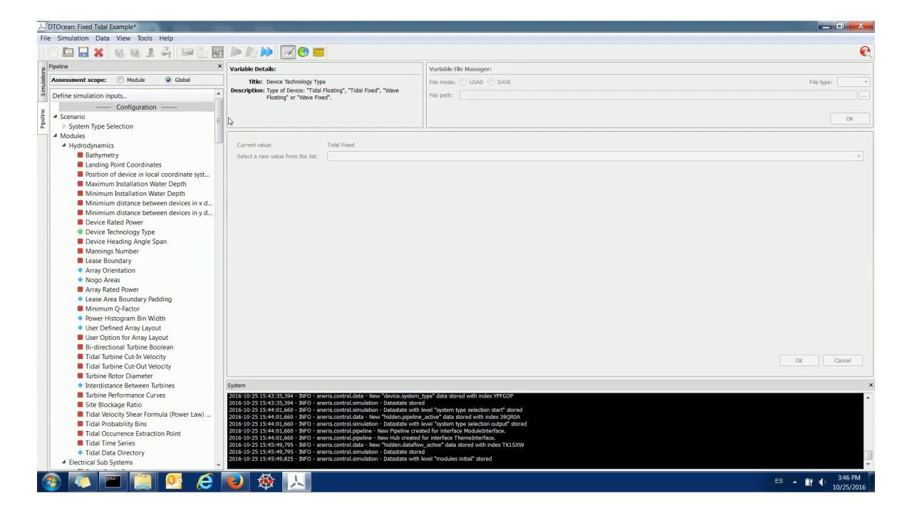
Bring the demo folder's Explorer window forward and move it into view
click(145, 481)
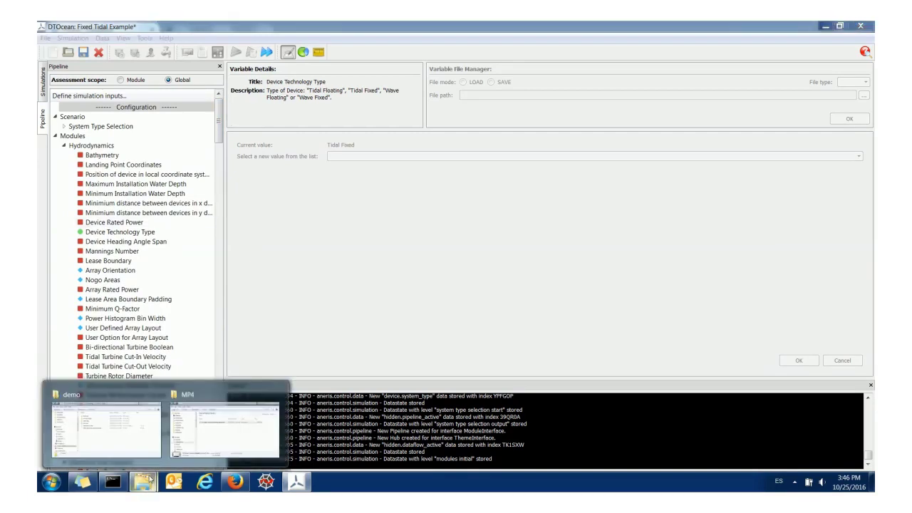
click(106, 427)
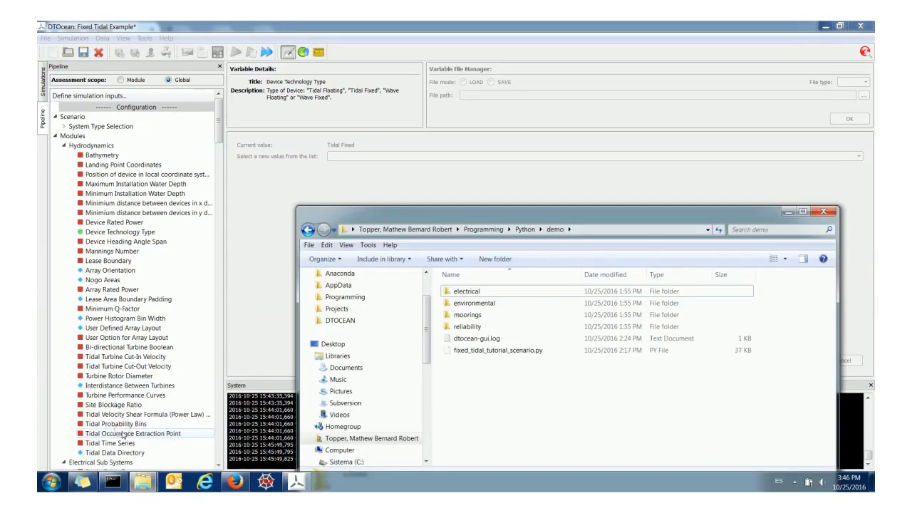
drag(544, 220, 503, 124)
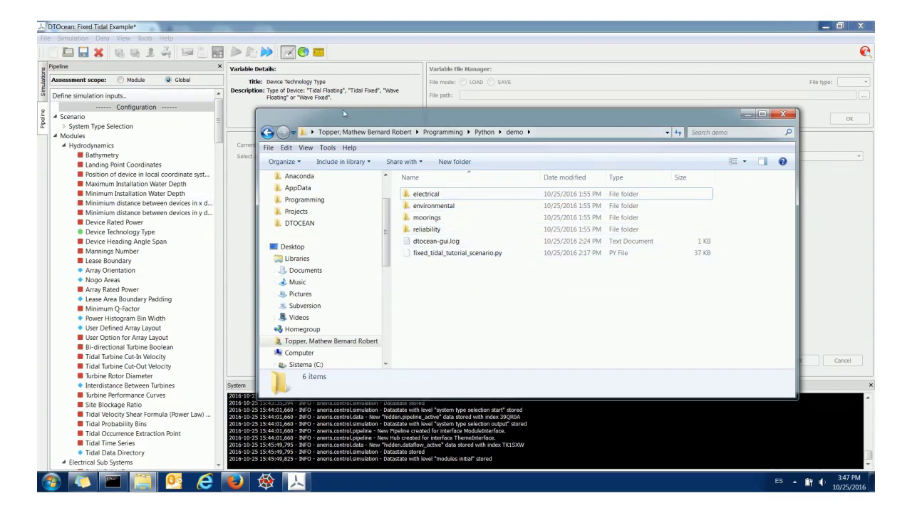
Load fixed_tidal_tutorial_scenario.py as test data for the Hydrodynamics inputs
drag(346, 113, 344, 107)
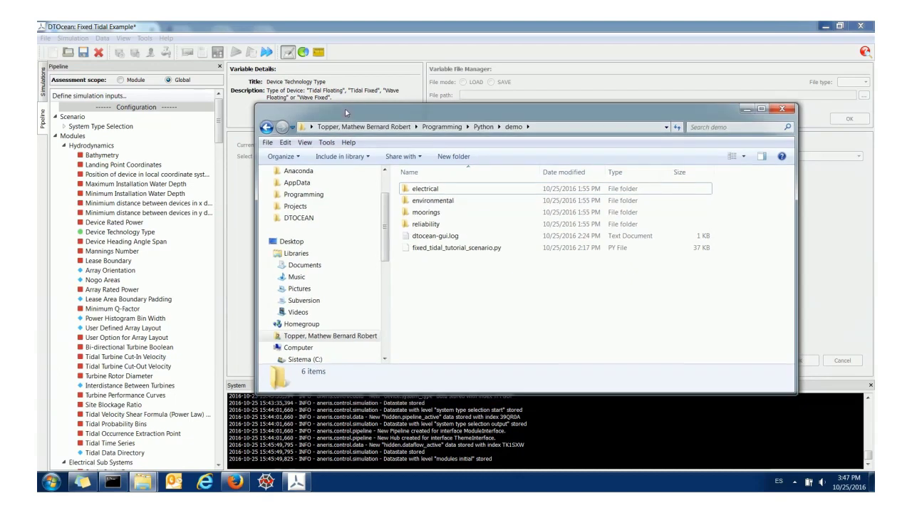
right_click(143, 147)
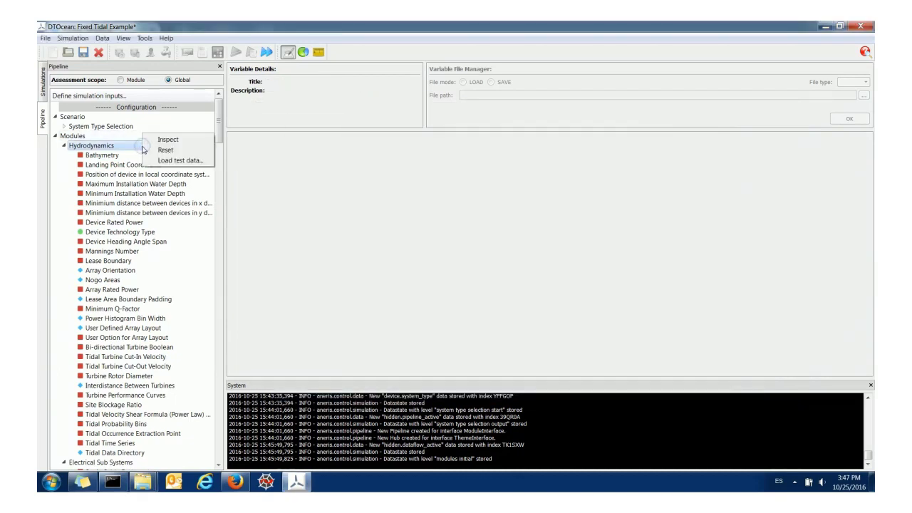
click(171, 162)
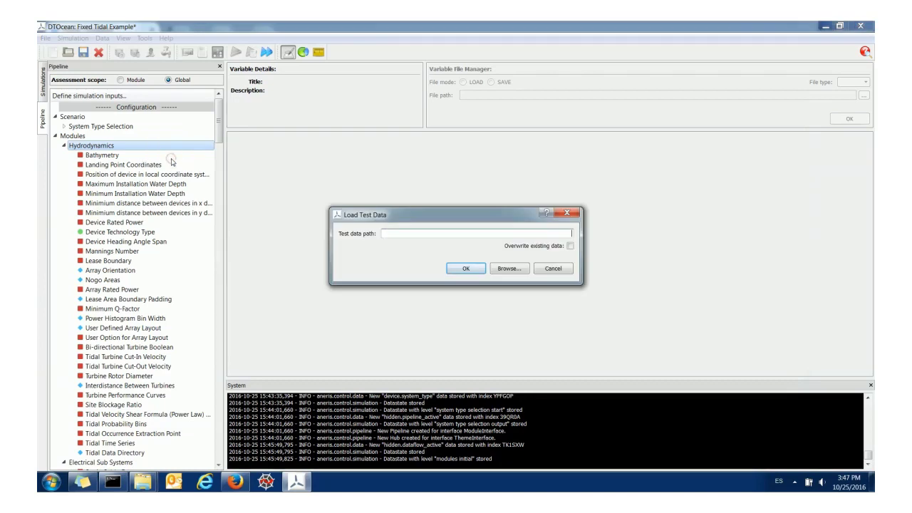
click(510, 270)
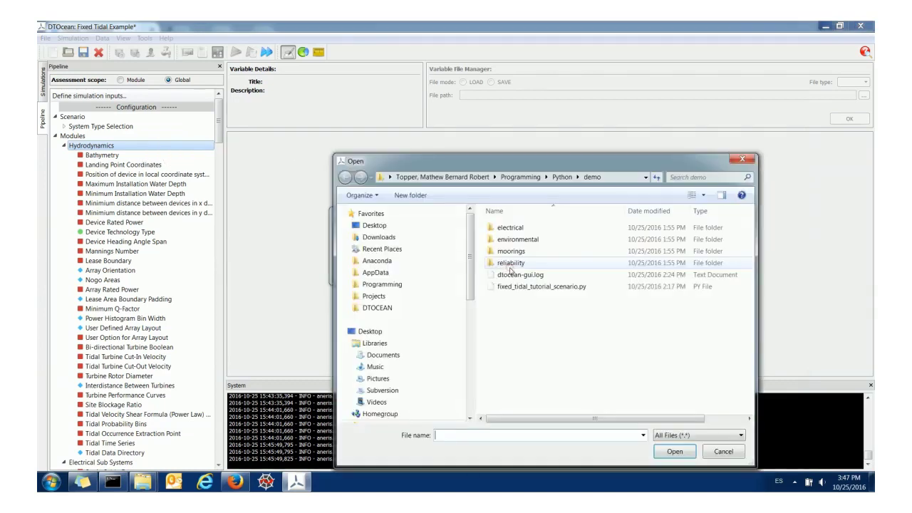
click(524, 285)
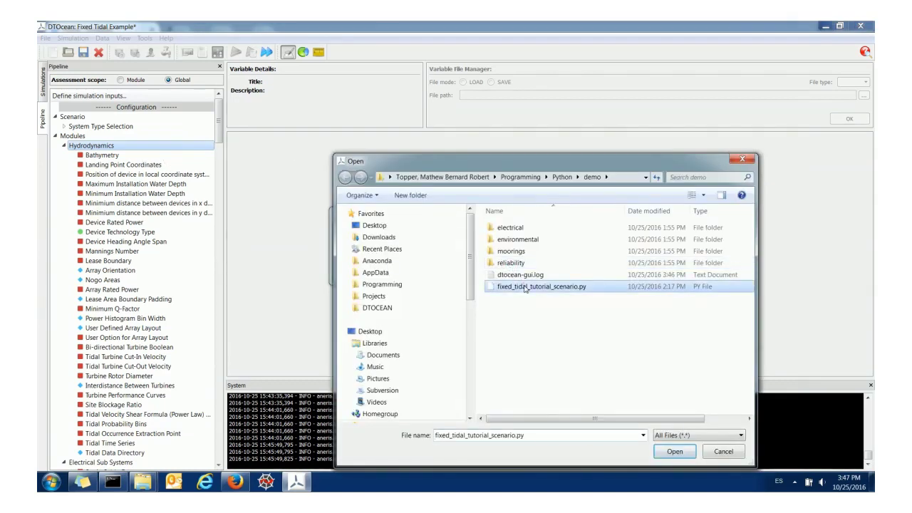
click(674, 451)
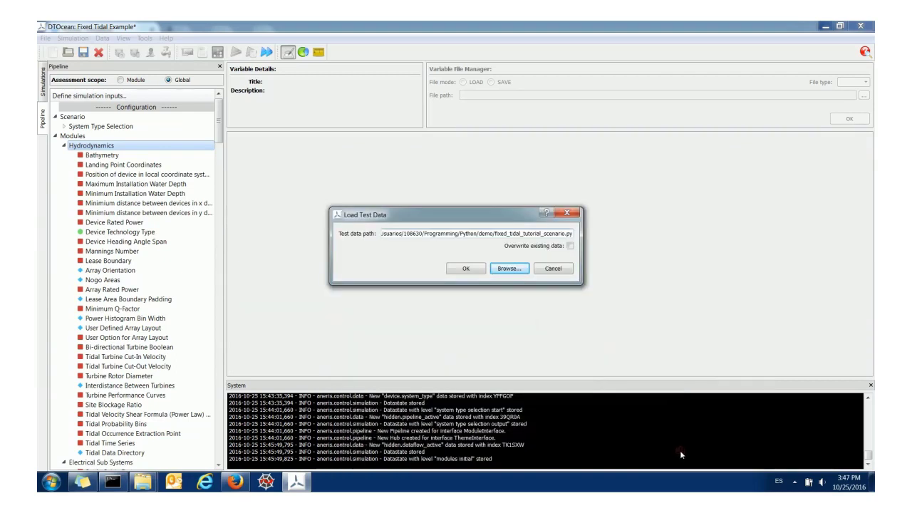
click(463, 268)
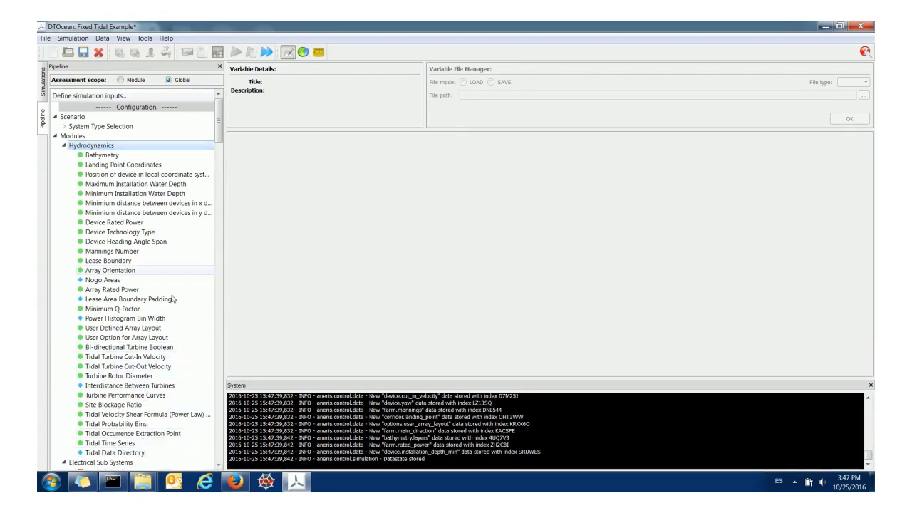
Load the scenario test data into the Electrical Sub Systems inputs
mouse_move(220, 121)
mouse_down()
mouse_move(220, 159)
mouse_move(220, 136)
mouse_up()
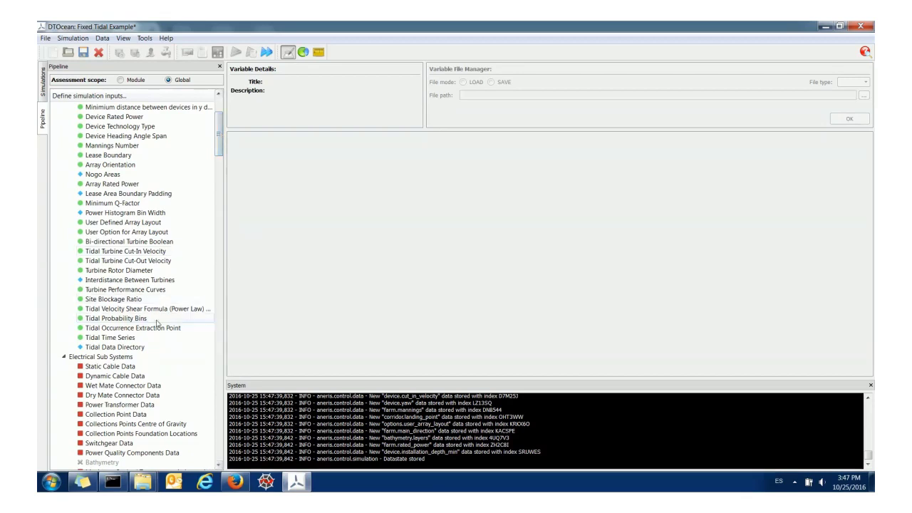
right_click(137, 355)
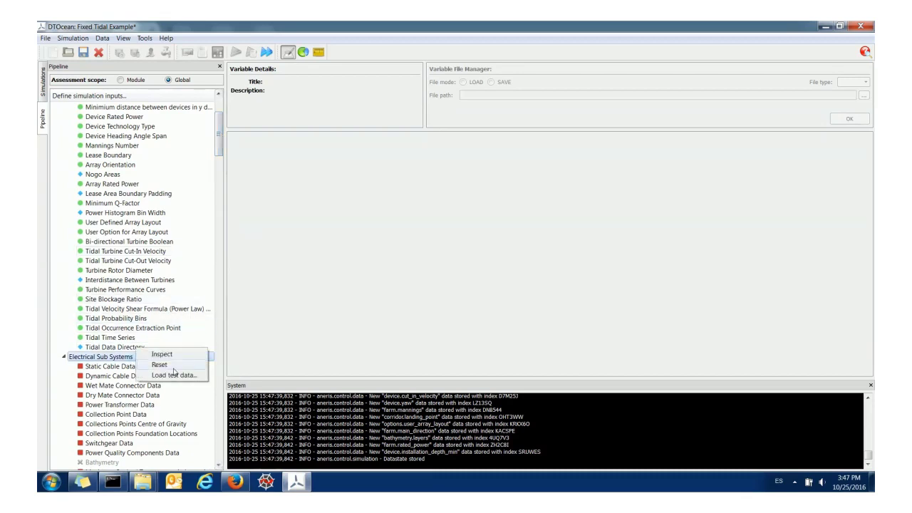
click(172, 375)
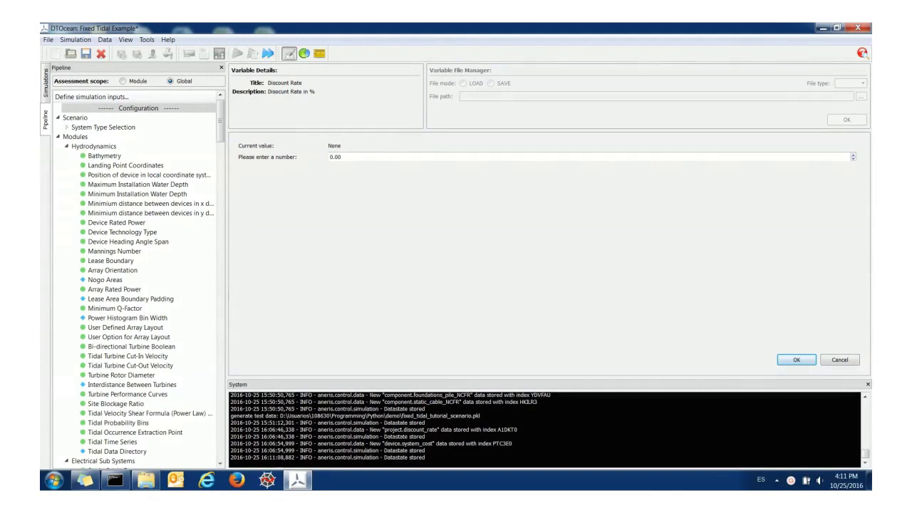
mouse_move(219, 130)
mouse_down()
mouse_move(228, 377)
mouse_move(226, 214)
mouse_move(203, 123)
mouse_up()
drag(219, 130, 226, 175)
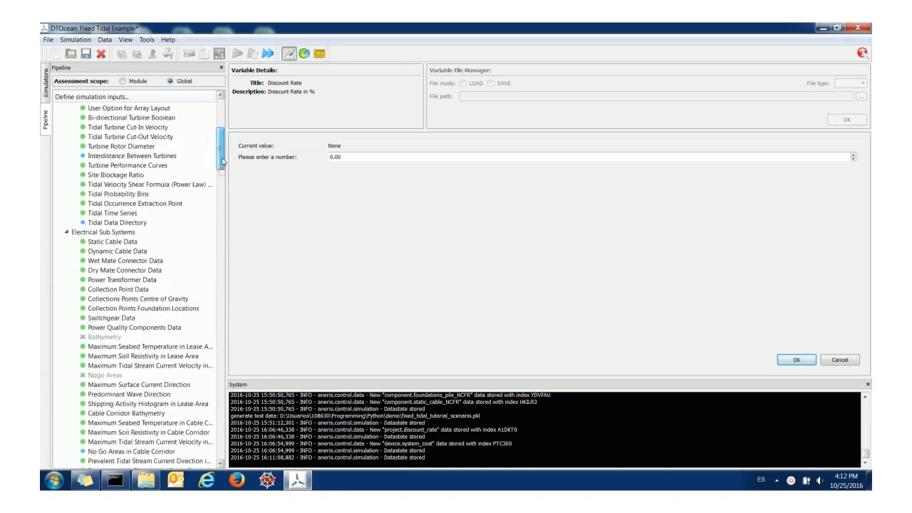
drag(222, 157, 225, 184)
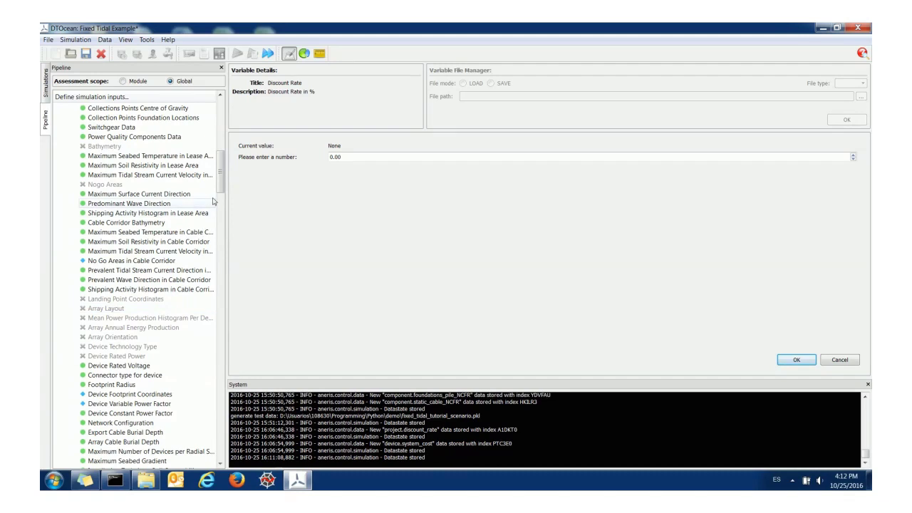
scroll(221, 153, up, 8)
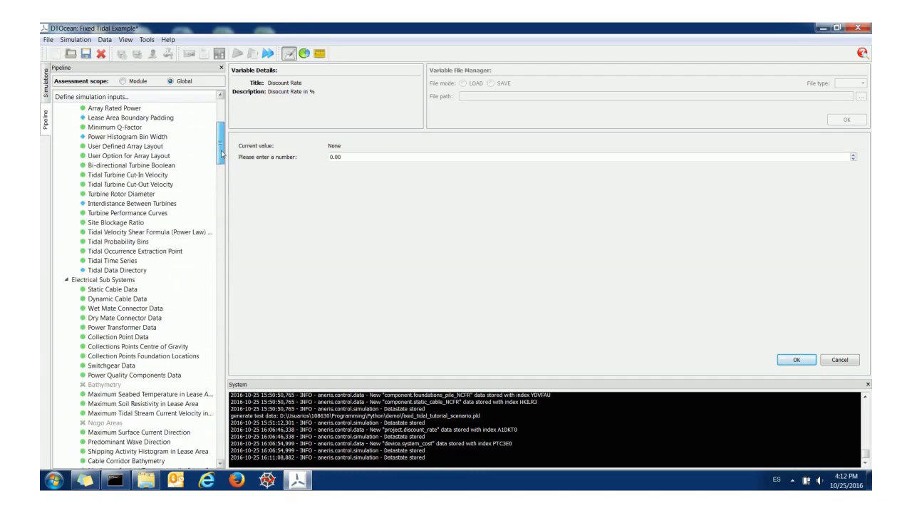
drag(221, 153, 230, 370)
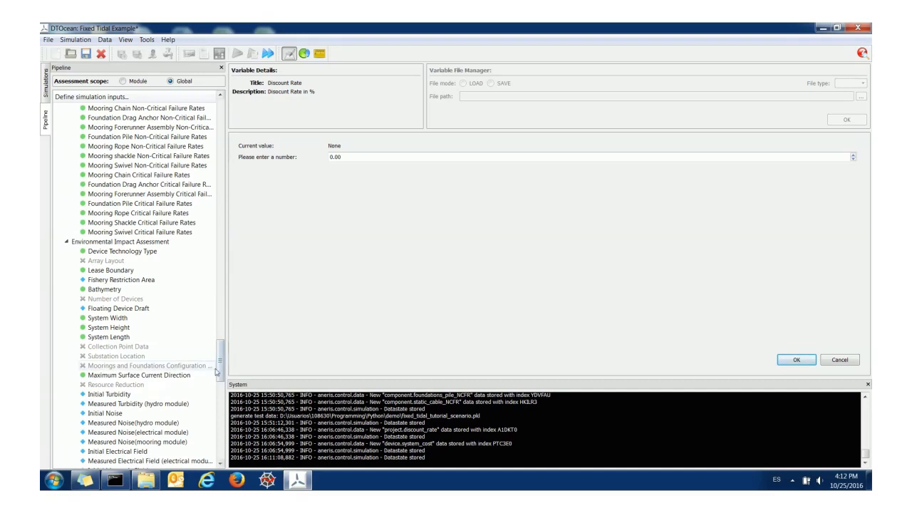
drag(222, 362, 223, 320)
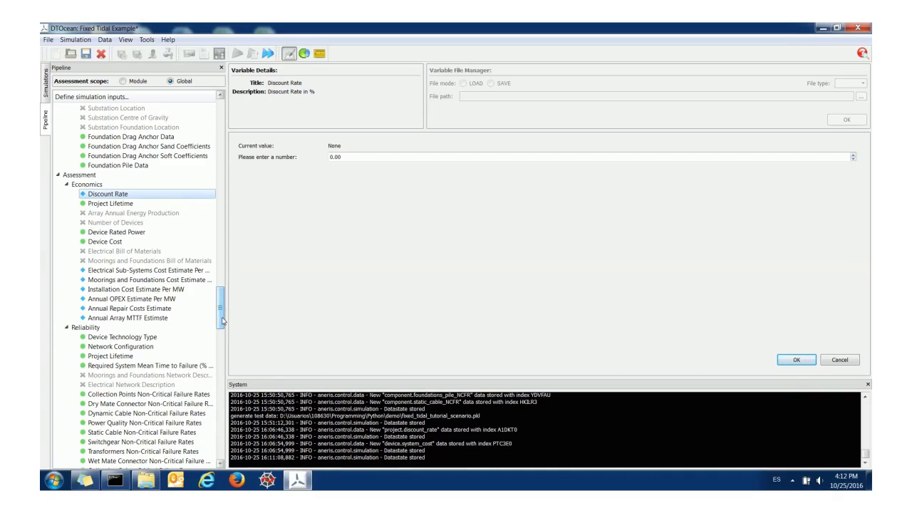
drag(222, 320, 223, 318)
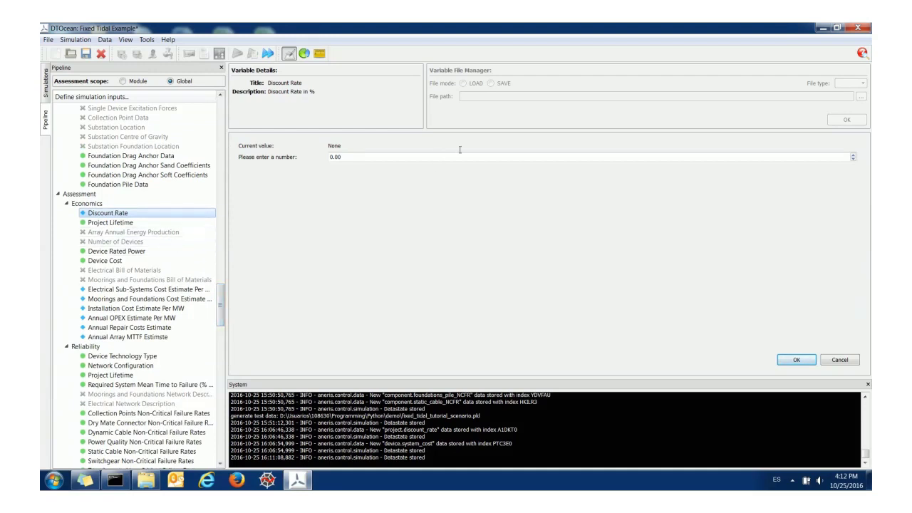
Set the Discount Rate to 0.05 and confirm the 1000000 Device Cost
click(424, 153)
key(BackSpace)
text(5)
key(Return)
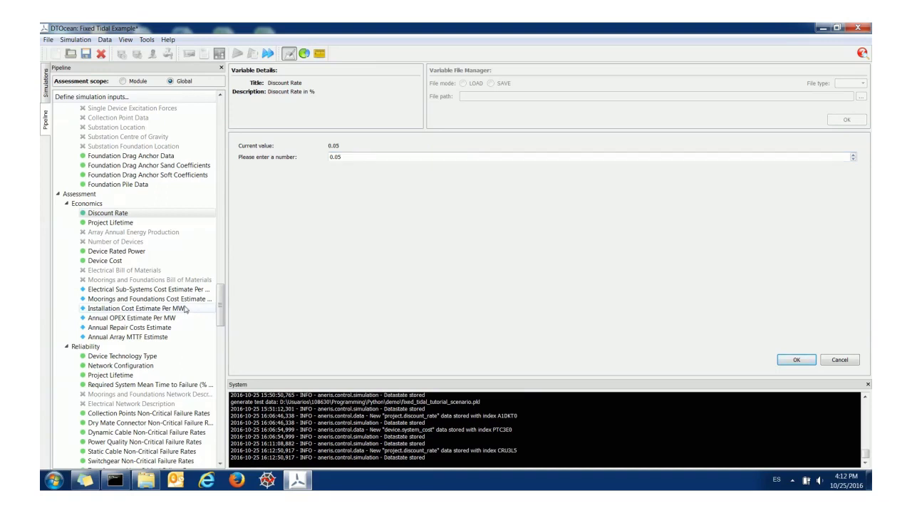
click(158, 261)
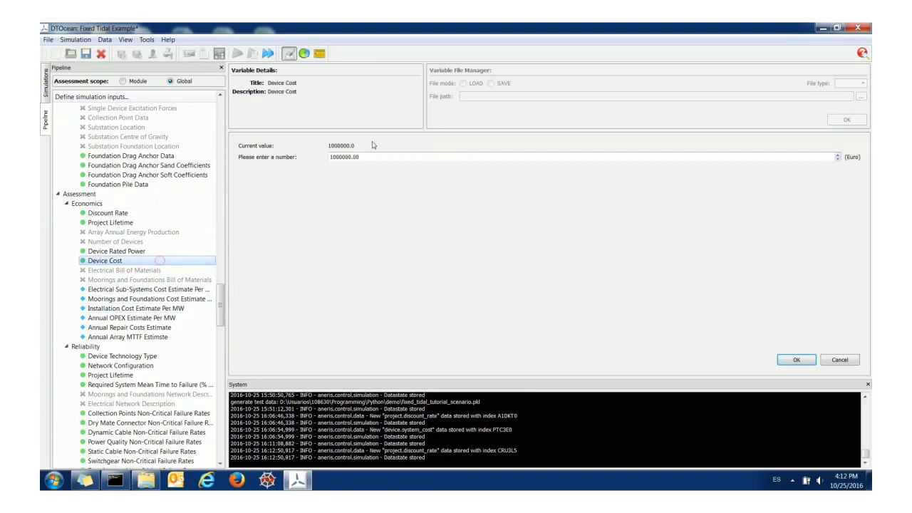
click(790, 360)
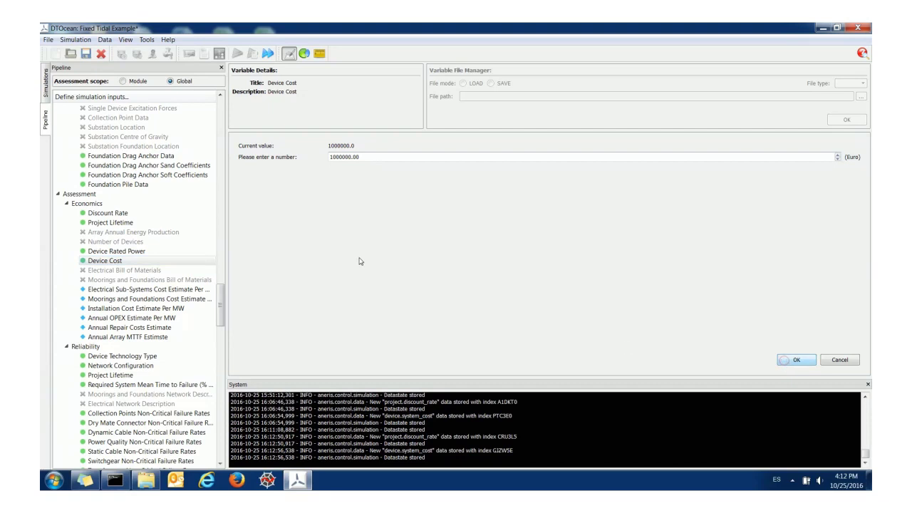
Enter 1000000 Euro/MW for Installation Cost Estimate Per MW, correcting a mistyped value
click(175, 308)
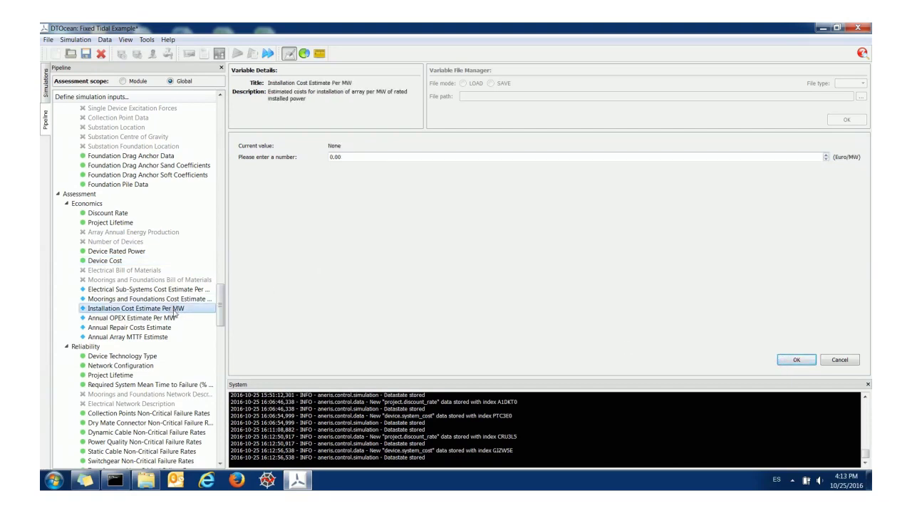
double_click(360, 157)
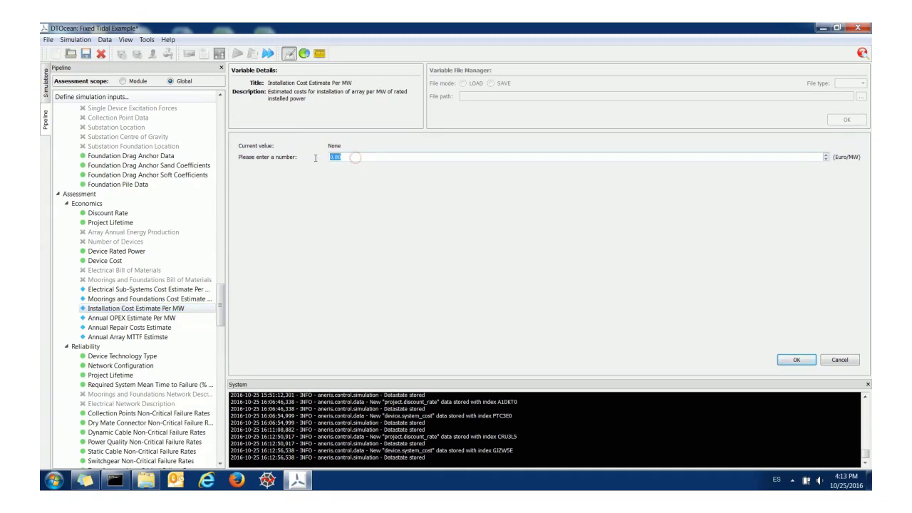
text(100)
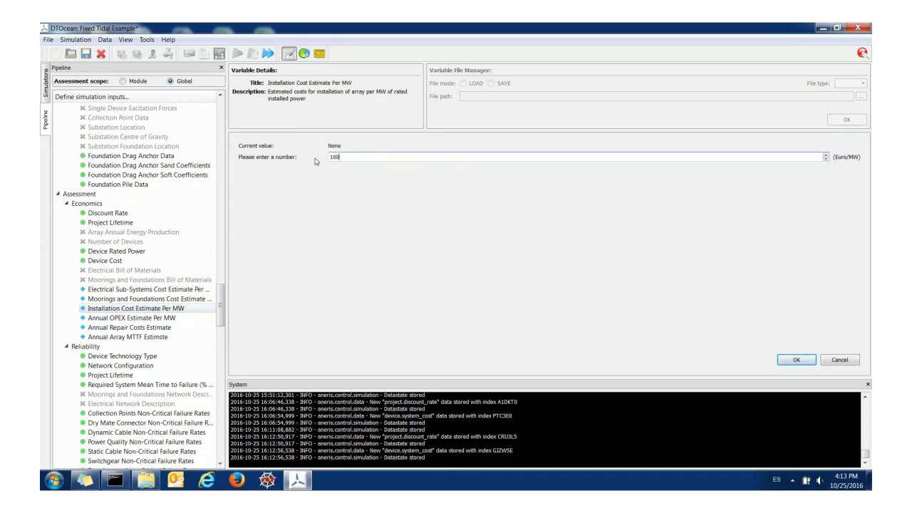
text(000)
key(BackSpace)
key(BackSpace)
key(BackSpace)
key(BackSpace)
key(BackSpace)
text(000000)
key(Return)
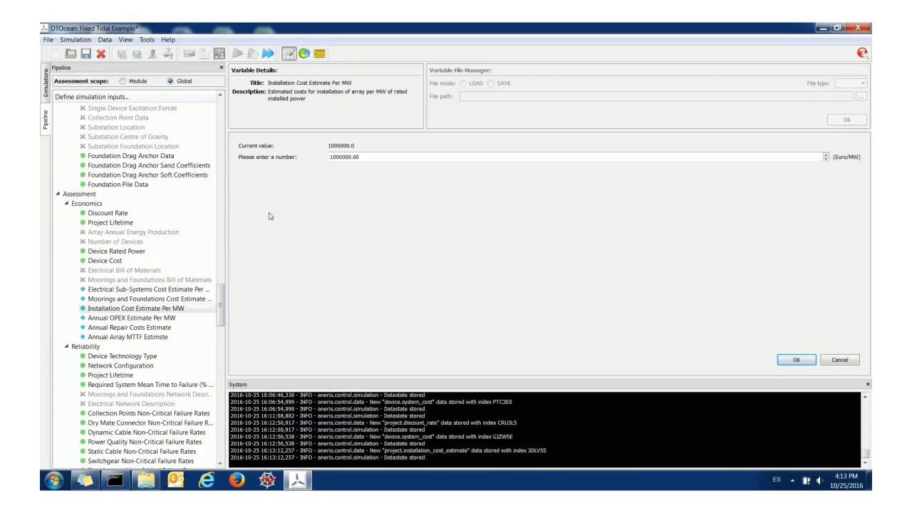
Set Annual OPEX Estimate Per MW to 150000 Euro/MW
click(163, 329)
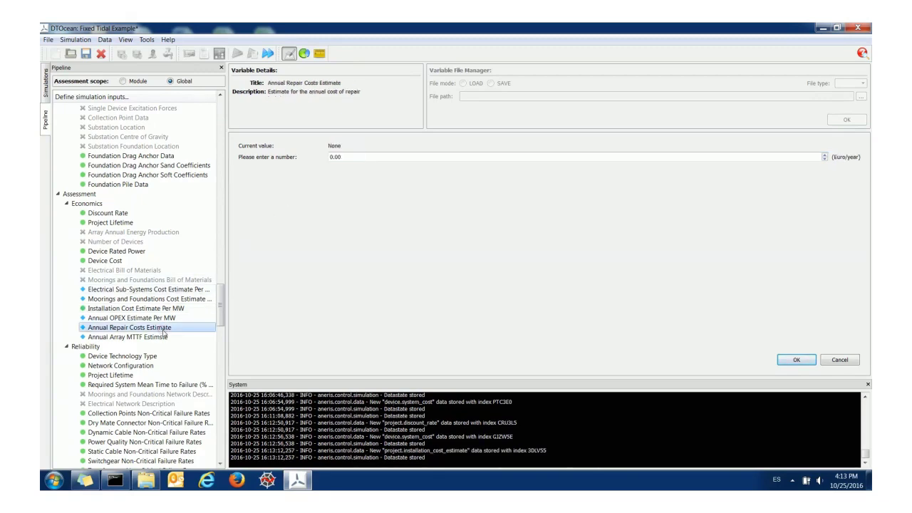
click(162, 318)
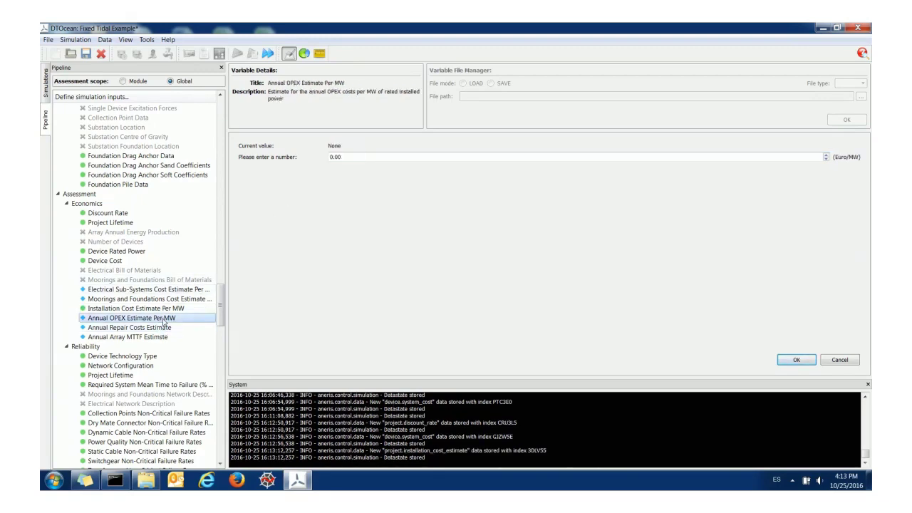
click(158, 327)
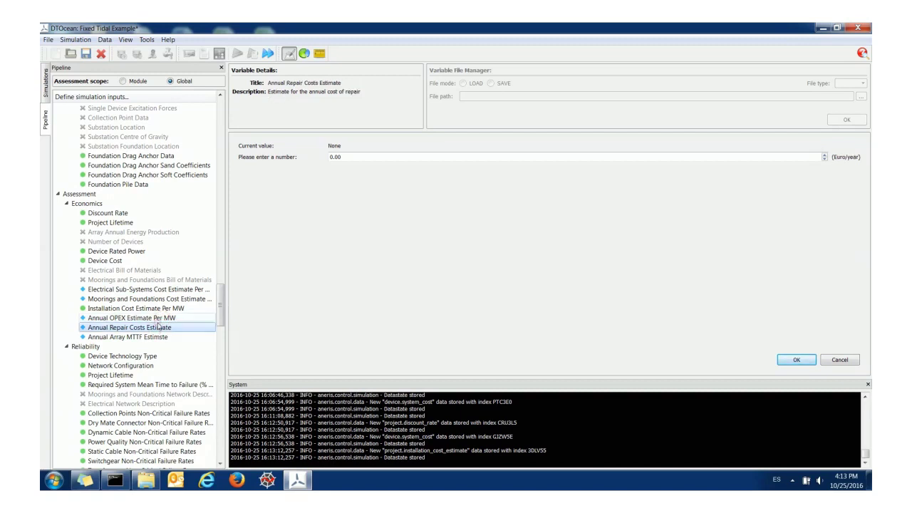
click(159, 318)
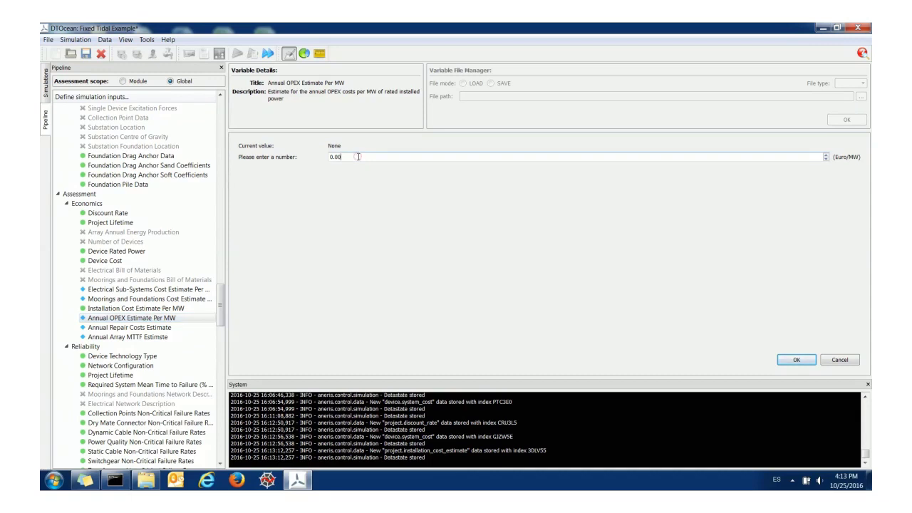
drag(358, 157, 325, 159)
text(150000)
key(Return)
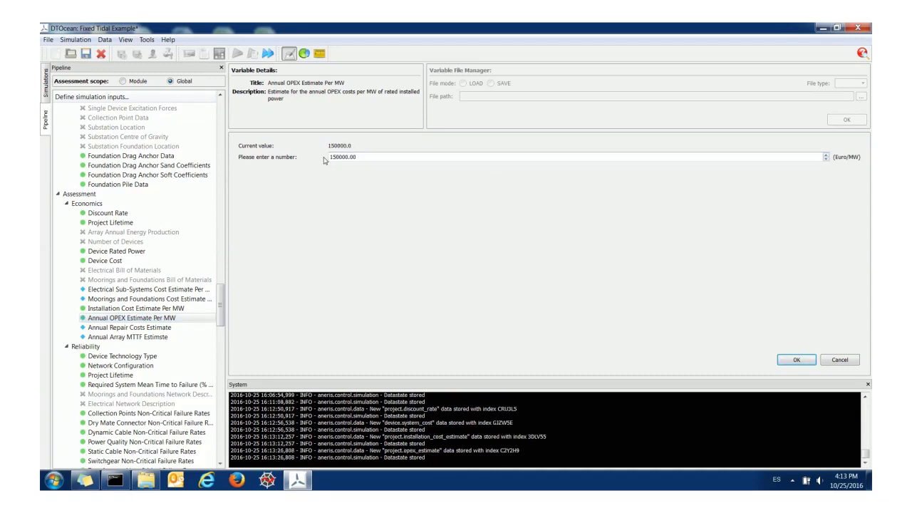
Set Annual Repair Costs Estimate to 150000 Euro/year
click(173, 328)
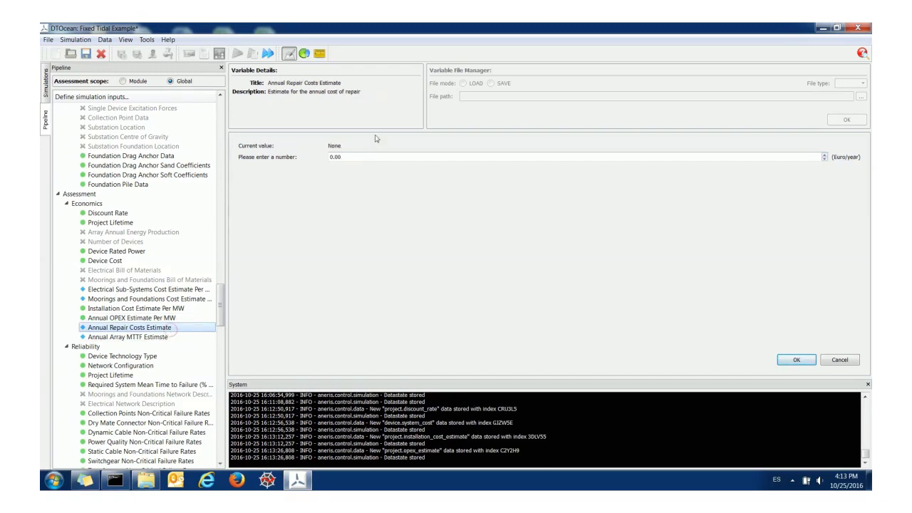
drag(358, 157, 321, 159)
text(150000)
key(Return)
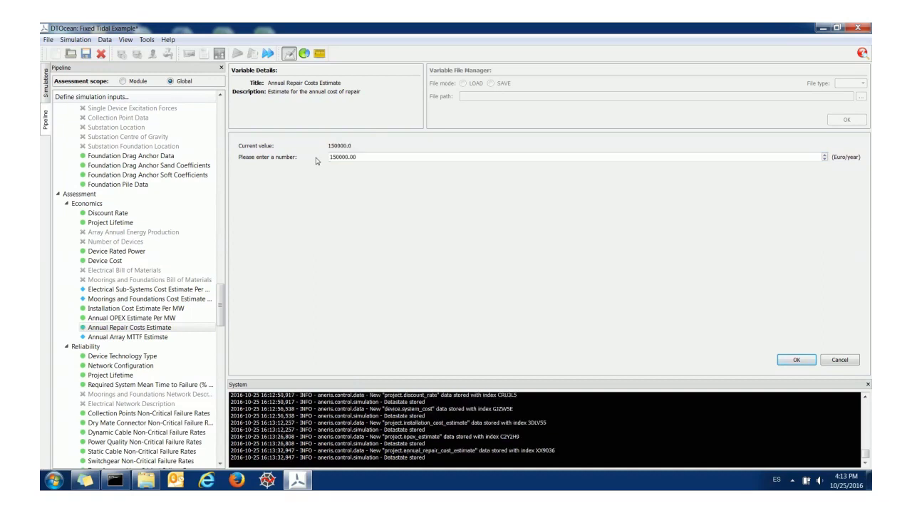
click(185, 337)
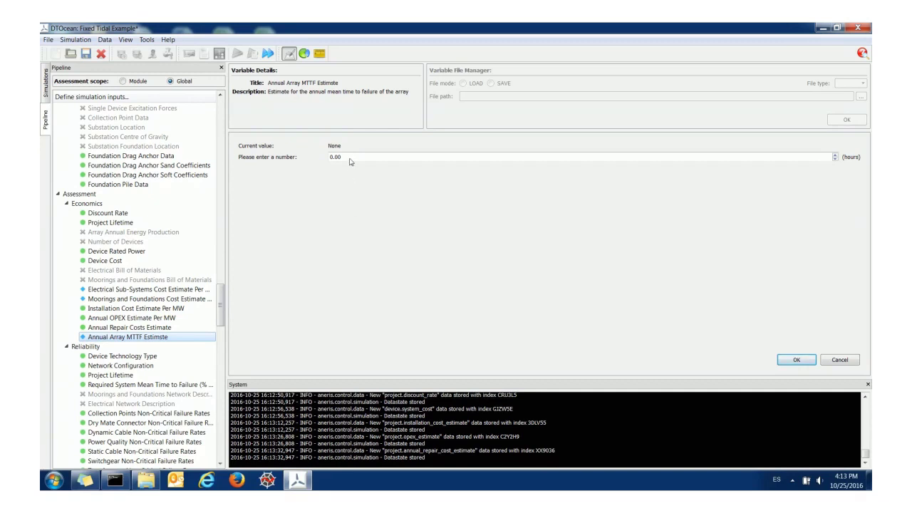
Enter 5000 hours as the Annual Array MTTF Estimate
drag(349, 157, 323, 154)
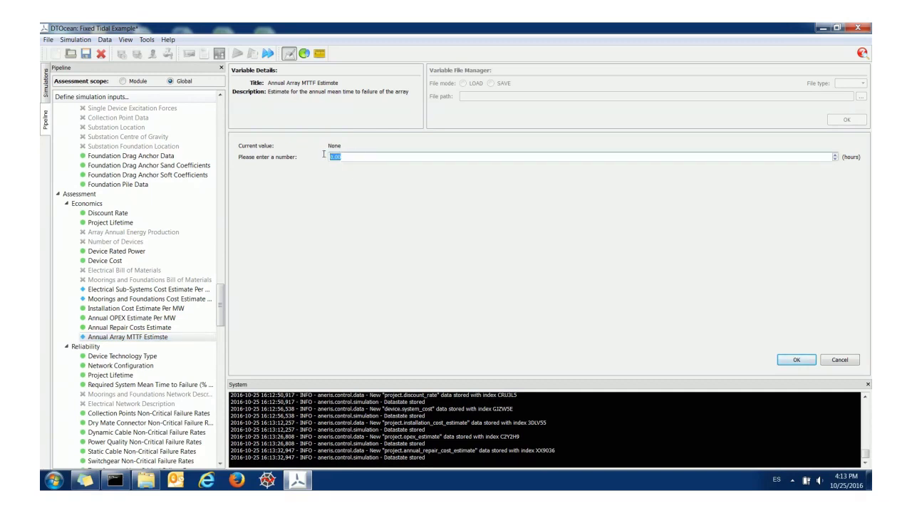
text(5000)
key(Return)
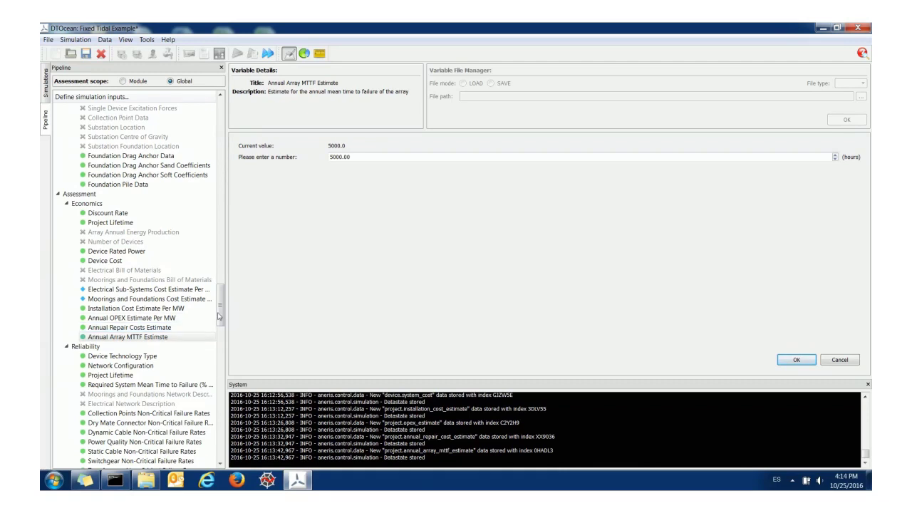
scroll(221, 312, up, 5)
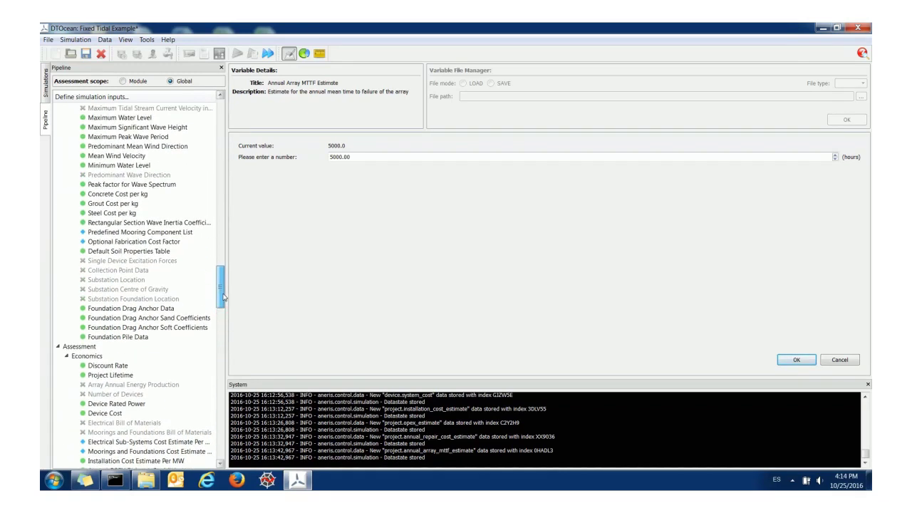
drag(223, 297, 223, 286)
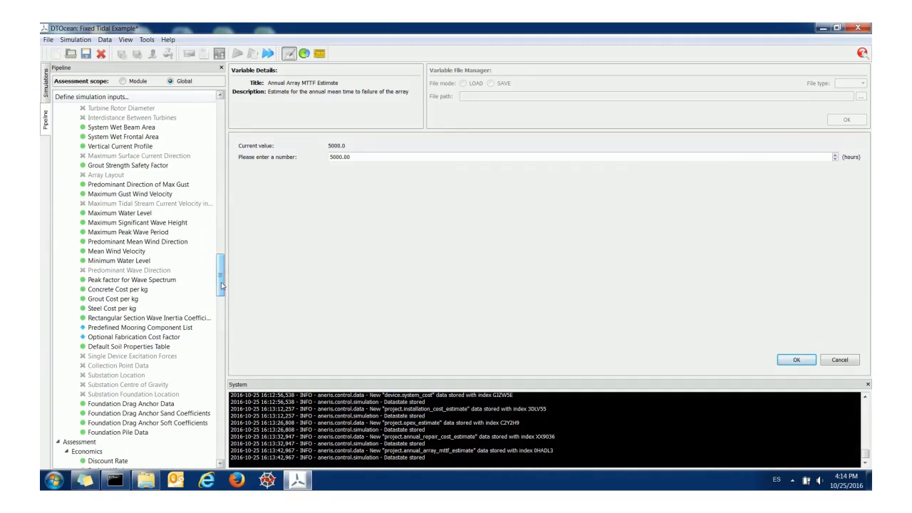
Choose Gravity from the Foundation Type dropdown under Mooring and Foundations and apply it
drag(222, 286, 225, 230)
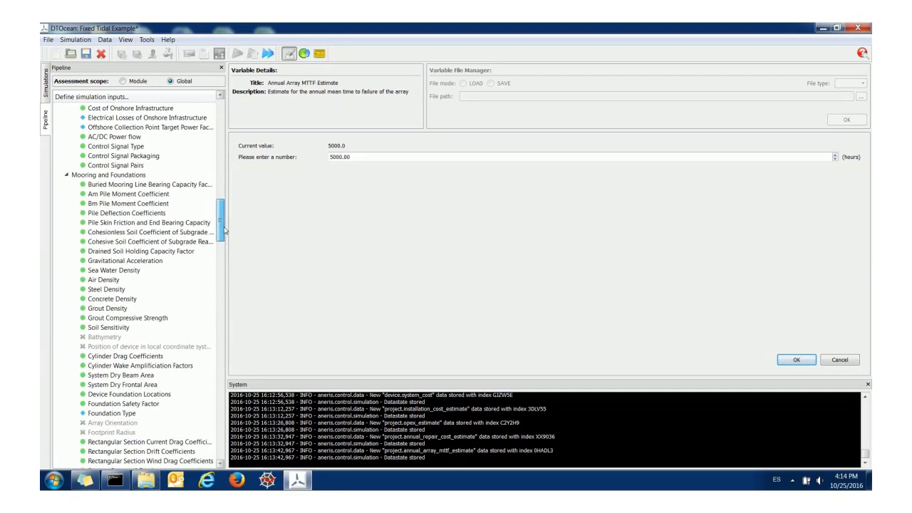
scroll(226, 230, down, 1)
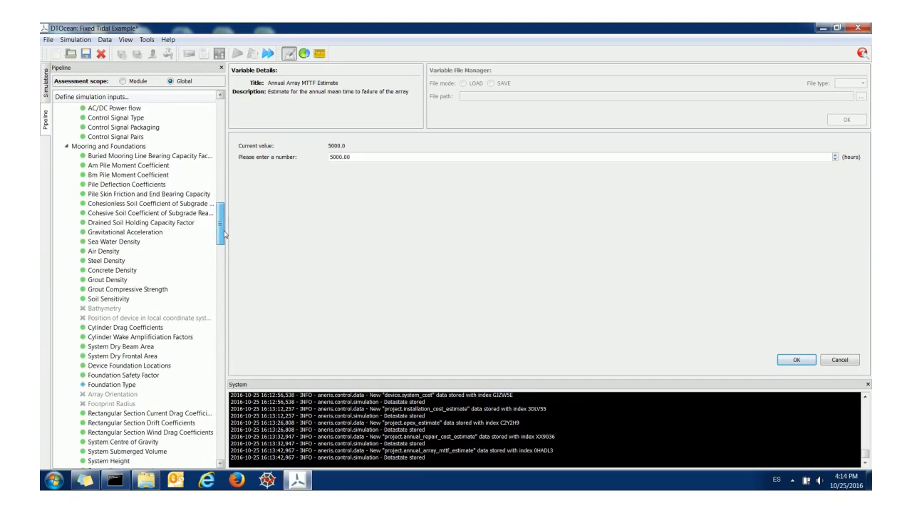
click(158, 386)
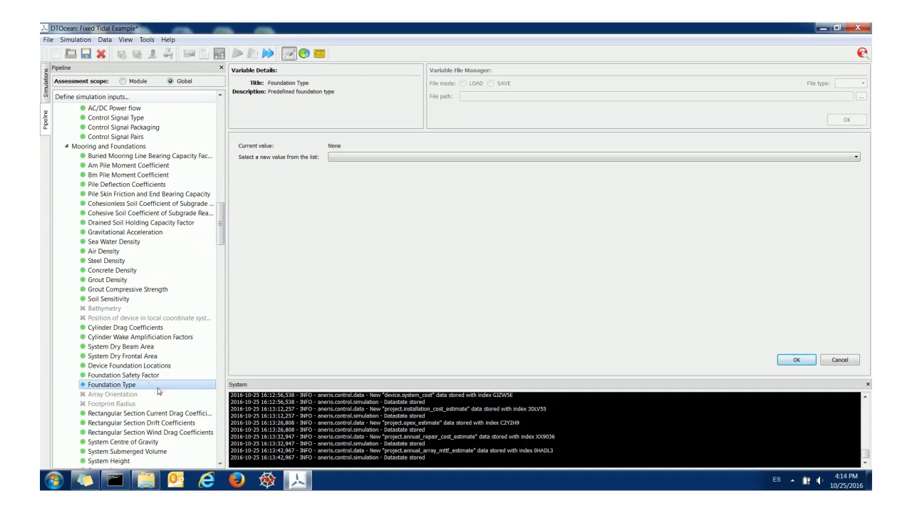
click(349, 157)
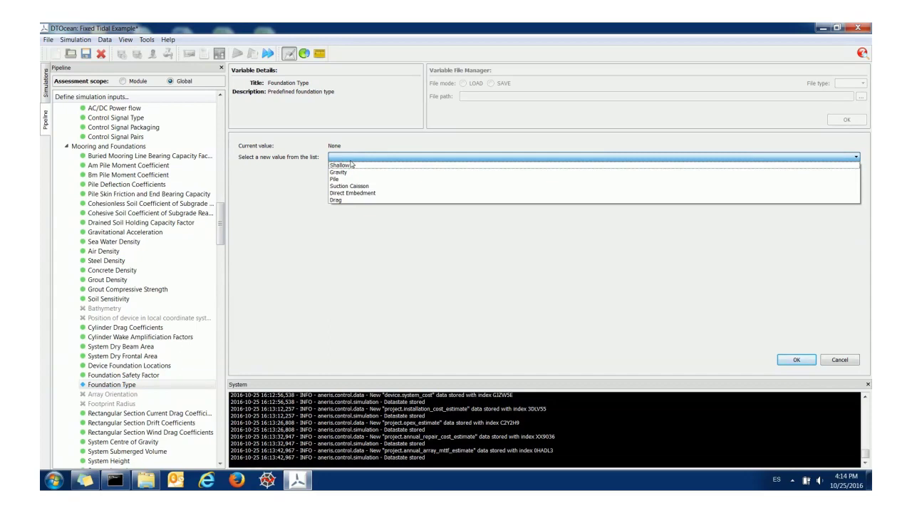
click(347, 172)
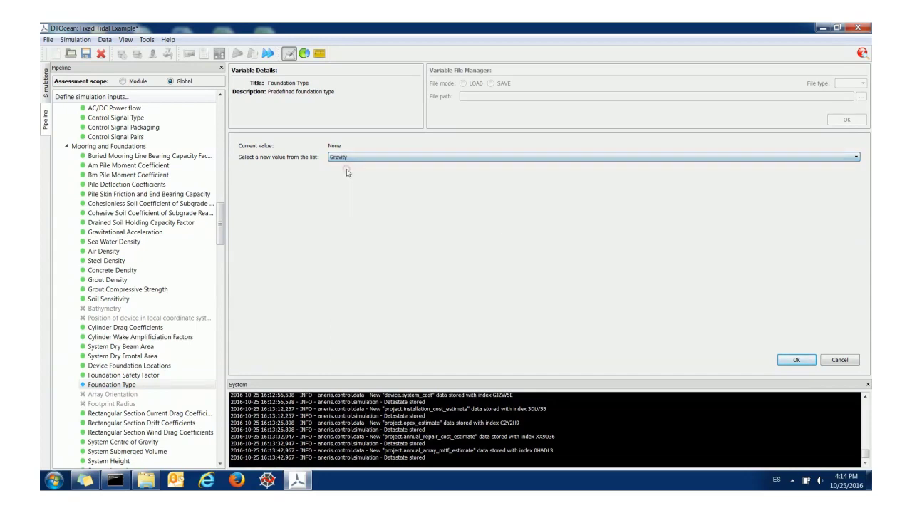
click(788, 362)
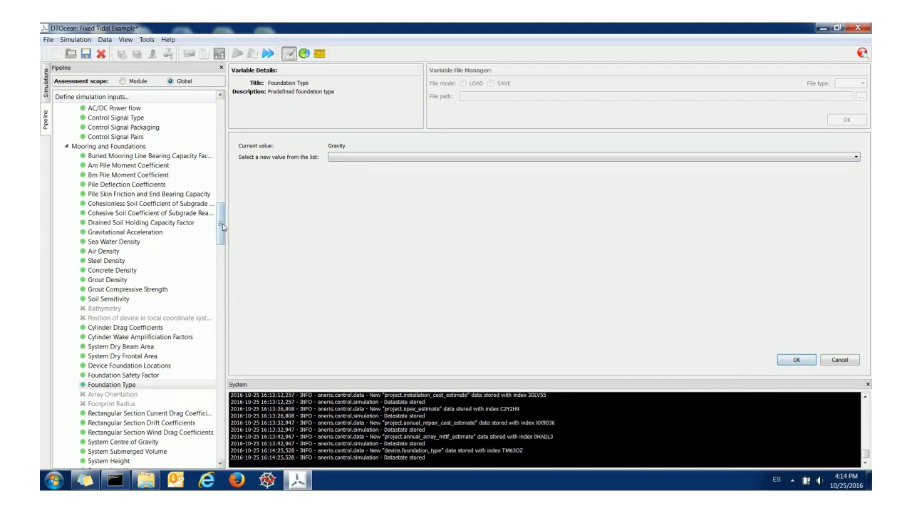
Run the strategy and accept the passed data-requirements check to simulate the Gravity case
drag(221, 227, 228, 93)
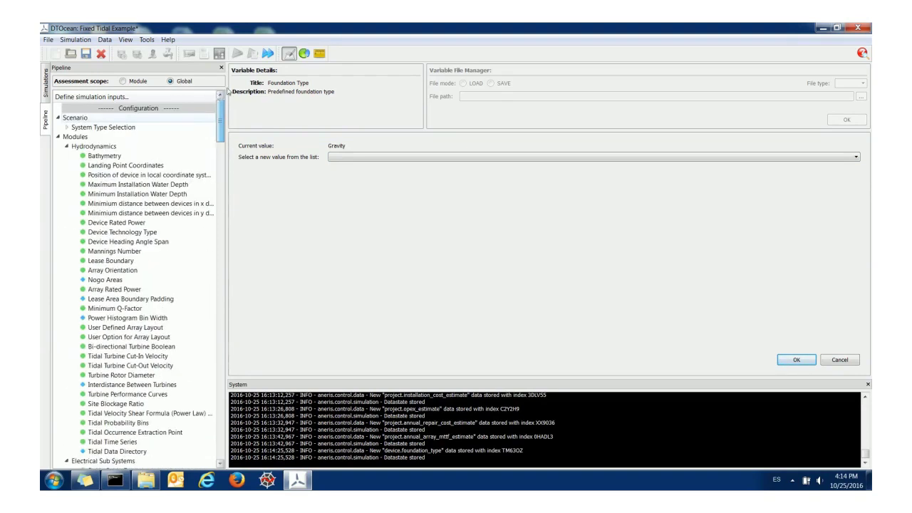
click(268, 54)
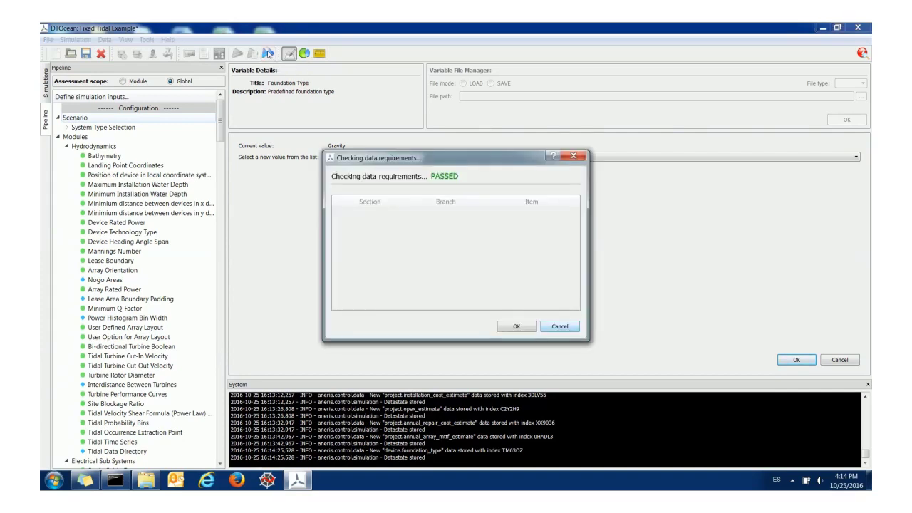
click(517, 327)
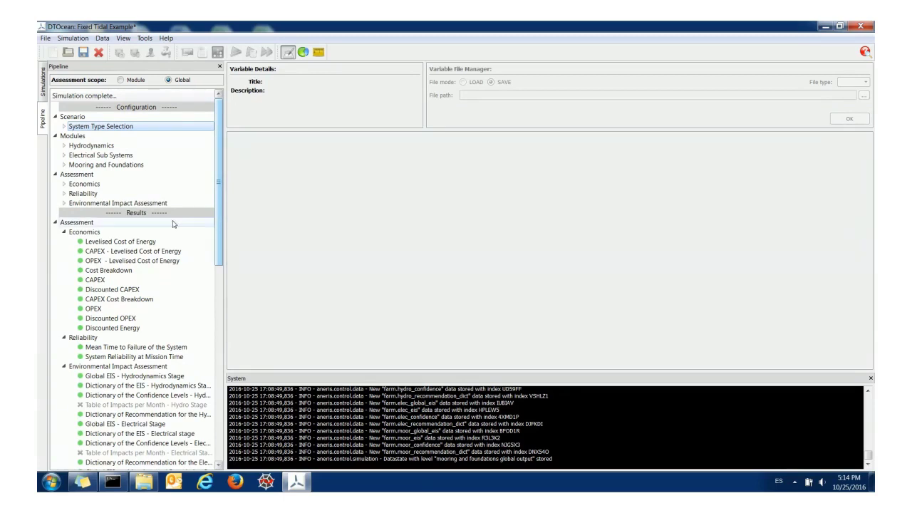
Plot the Mean Power Production Histogram Per Device for device001 to device005
drag(219, 217, 227, 408)
scroll(210, 231, up, 13)
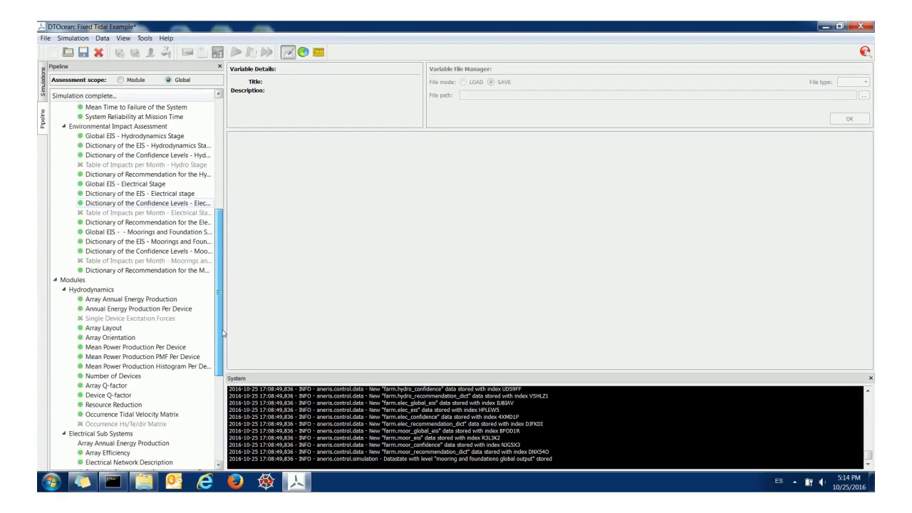
scroll(210, 232, down, 12)
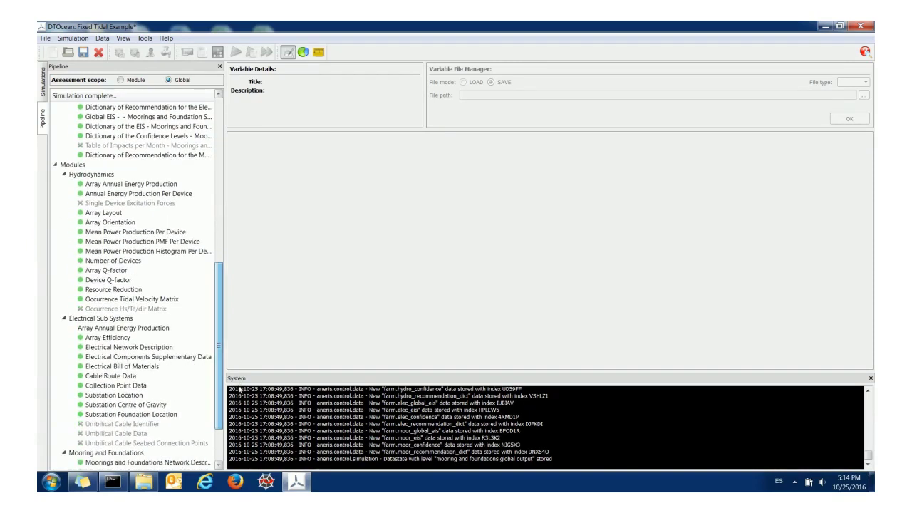
click(158, 213)
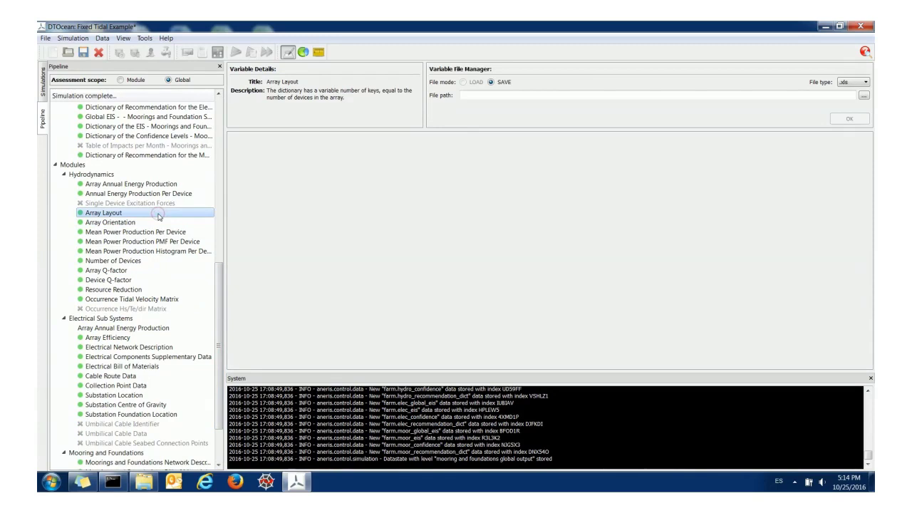
click(304, 52)
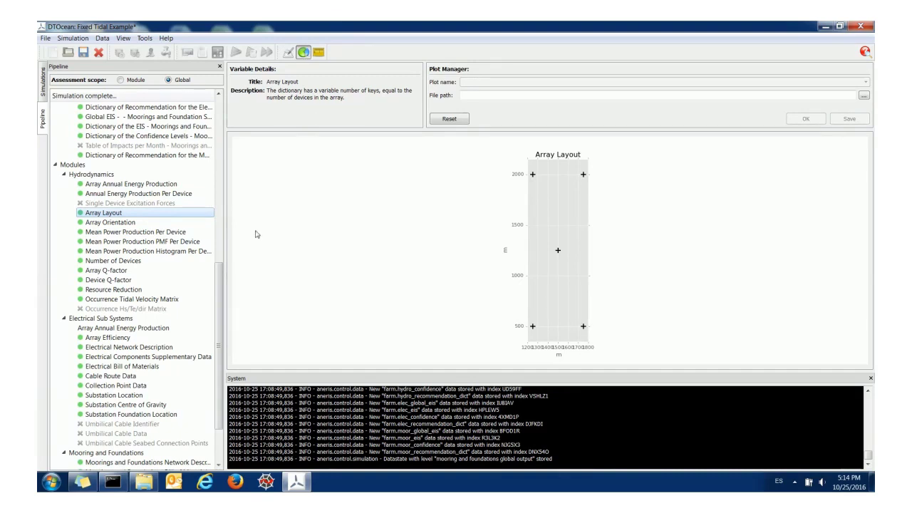
click(183, 235)
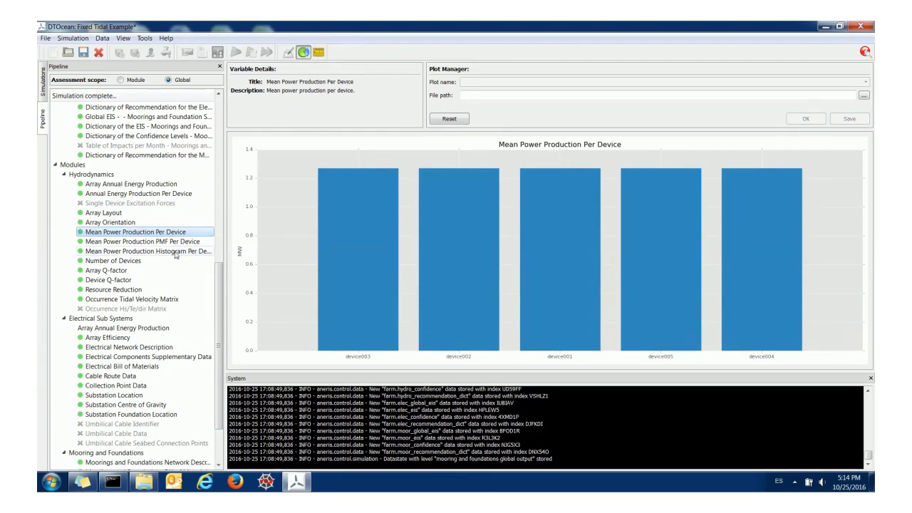
click(173, 253)
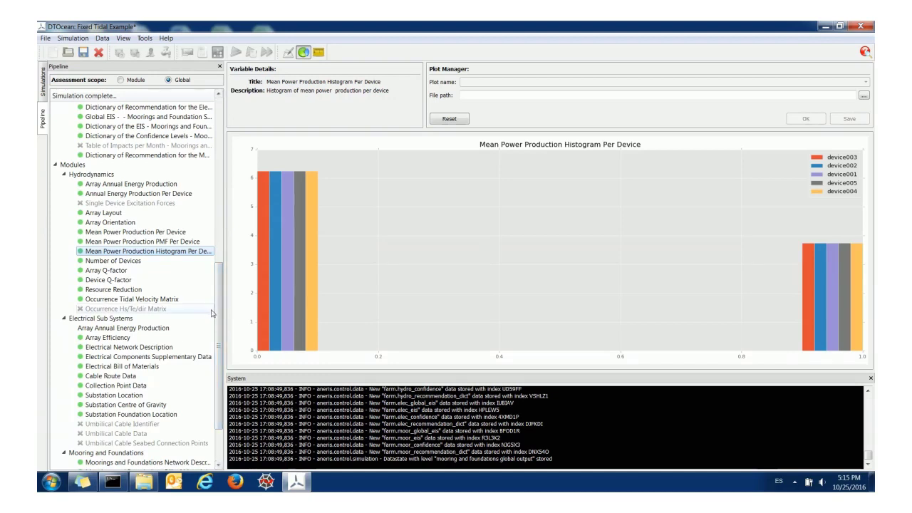
Show the Electrical Bill of Materials as a five-row data table
drag(218, 320, 220, 334)
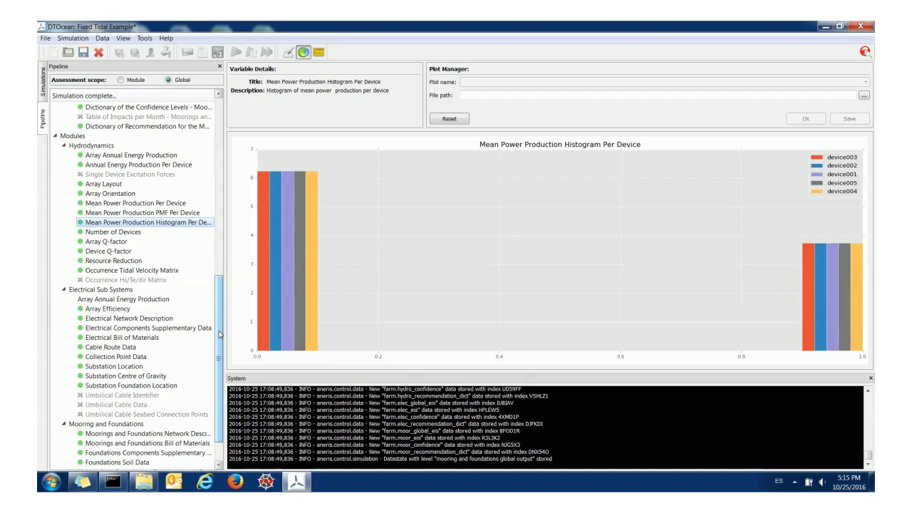
click(156, 338)
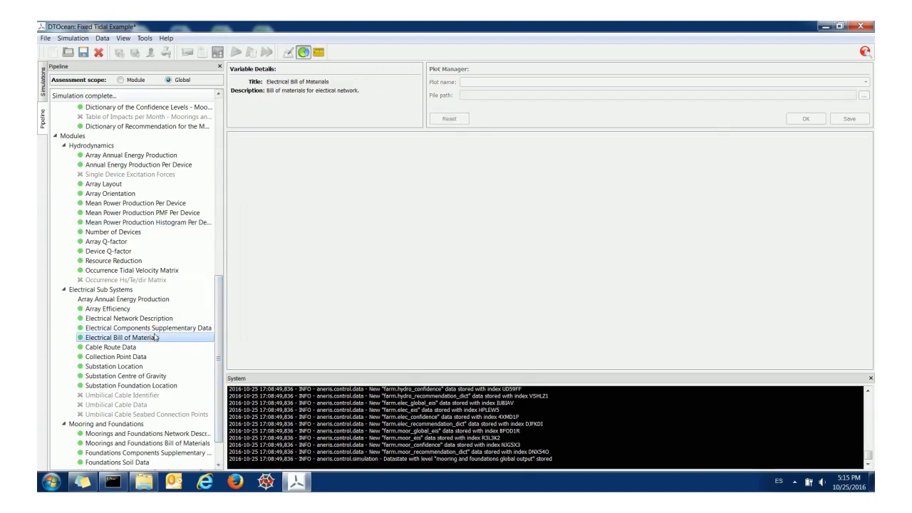
click(285, 54)
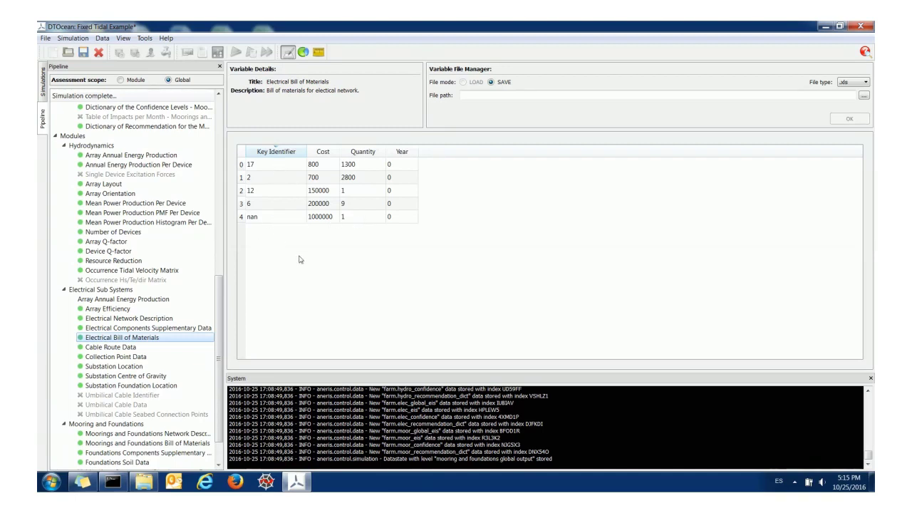
scroll(215, 309, up, 2)
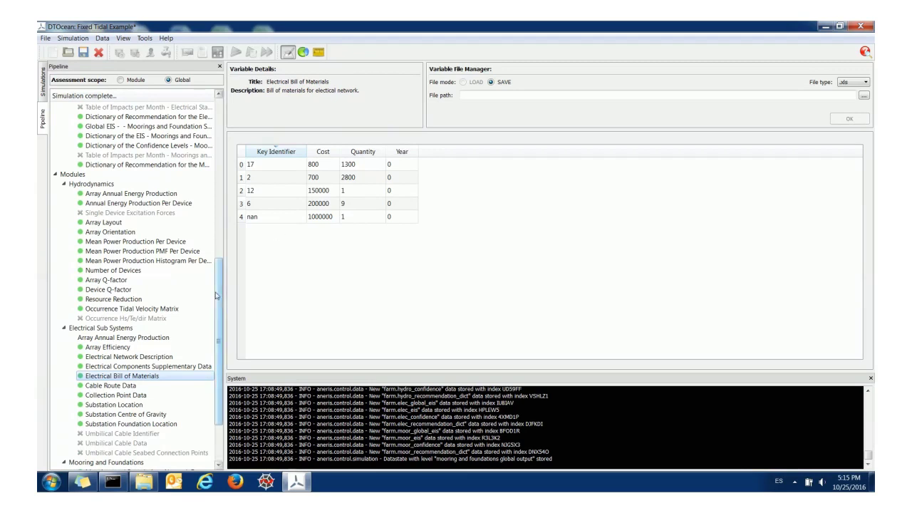
drag(219, 295, 221, 157)
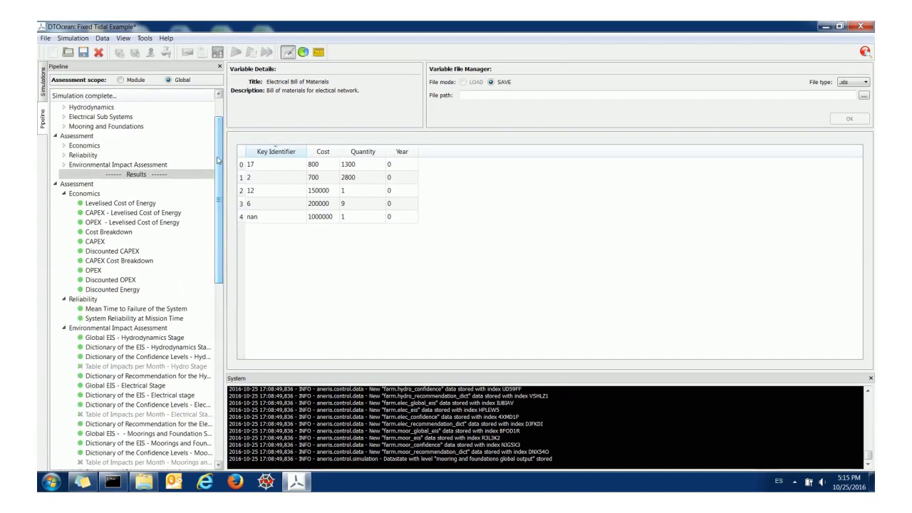
Review the total, CAPEX-only and OPEX-only levelised cost of energy results
click(155, 207)
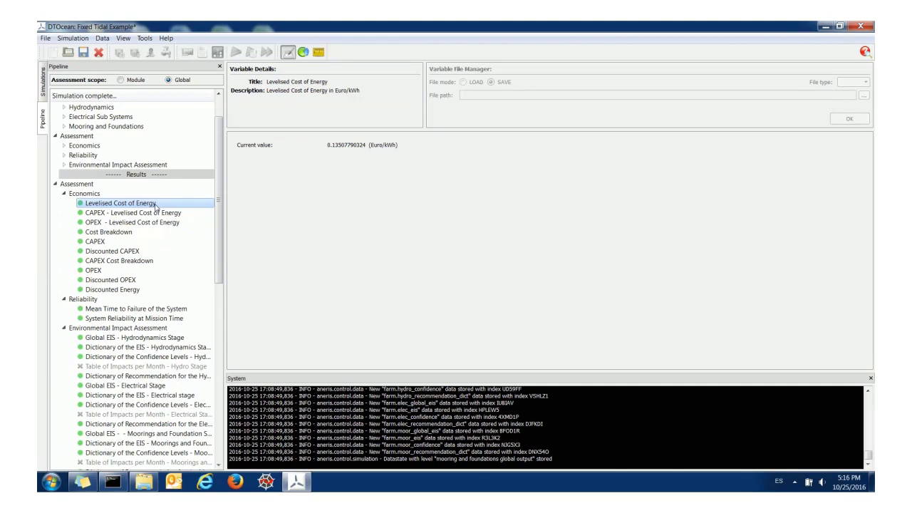
click(153, 214)
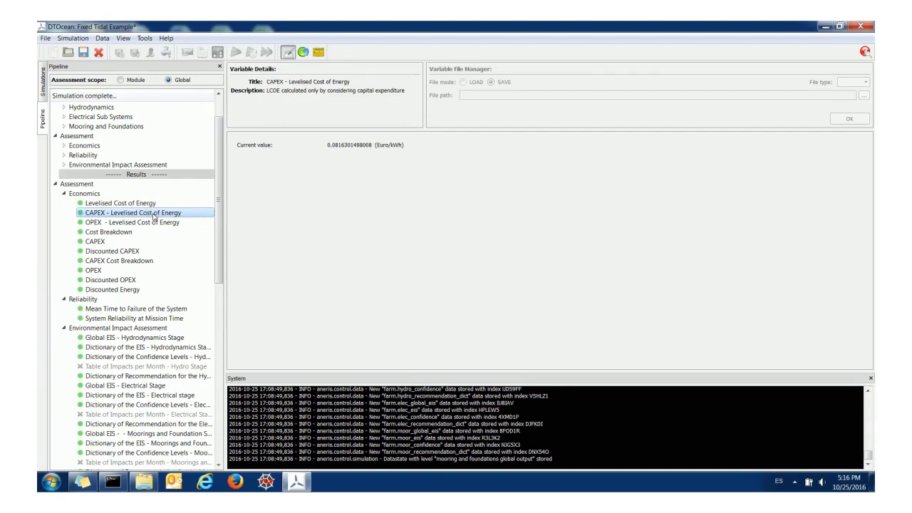
click(150, 222)
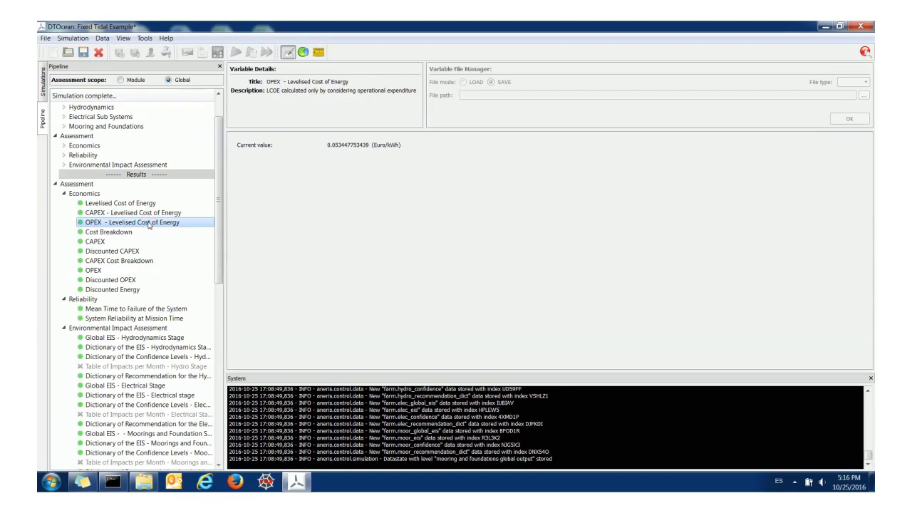
Plot the CAPEX versus OPEX breakdown and the CAPEX breakdown as pie charts
click(142, 233)
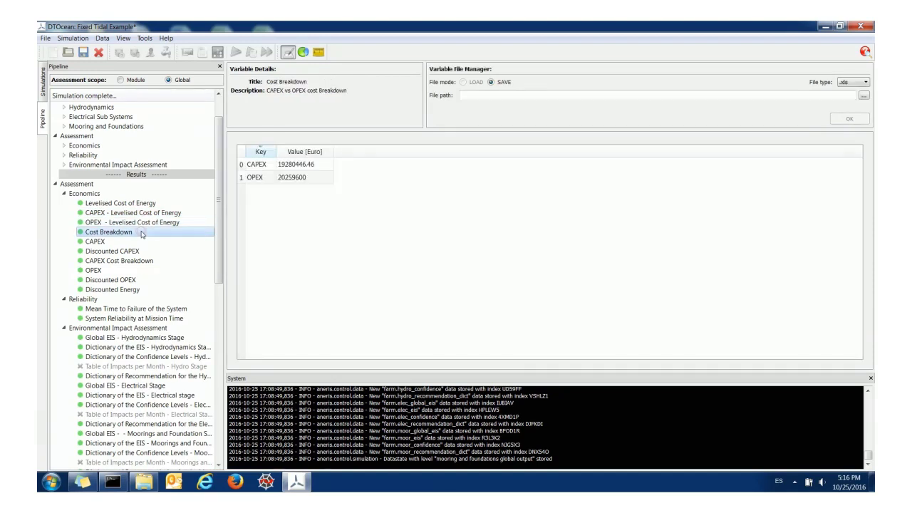
click(304, 52)
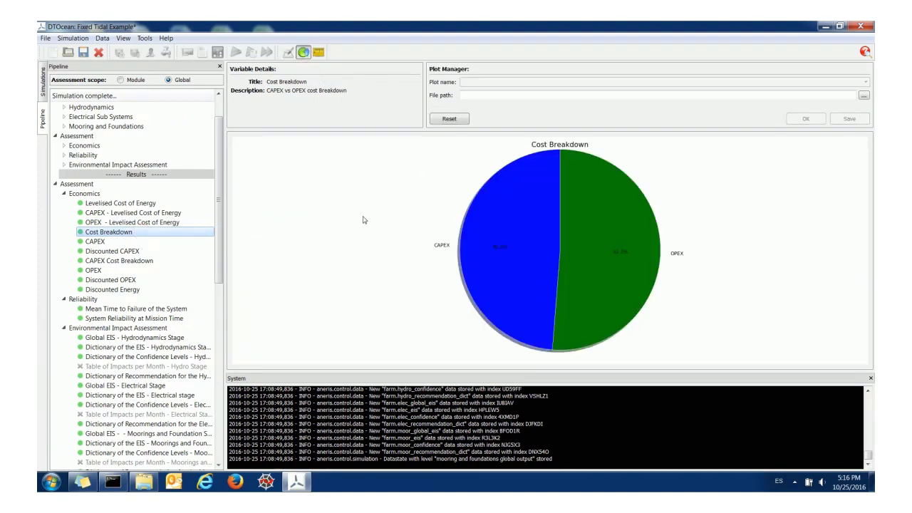
click(170, 242)
click(156, 261)
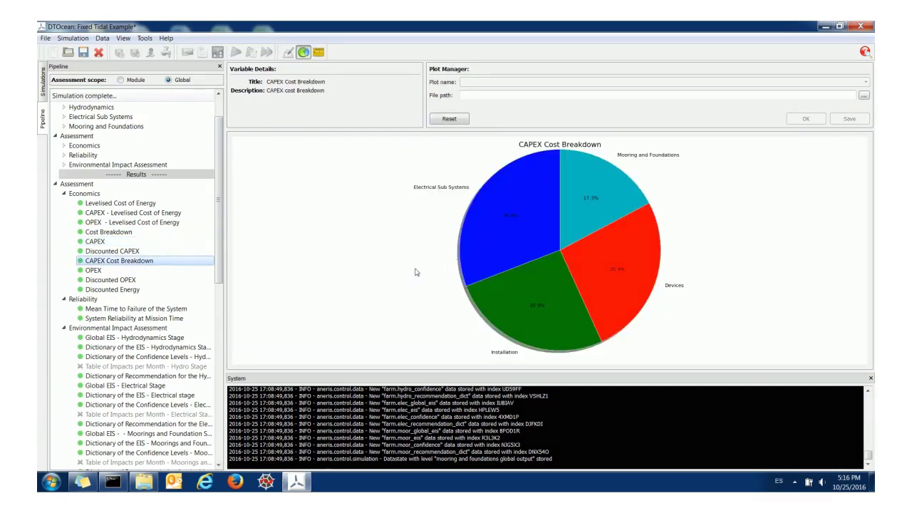
Show the Mean Time to Failure of the System value, 182755.629075 hours
click(176, 309)
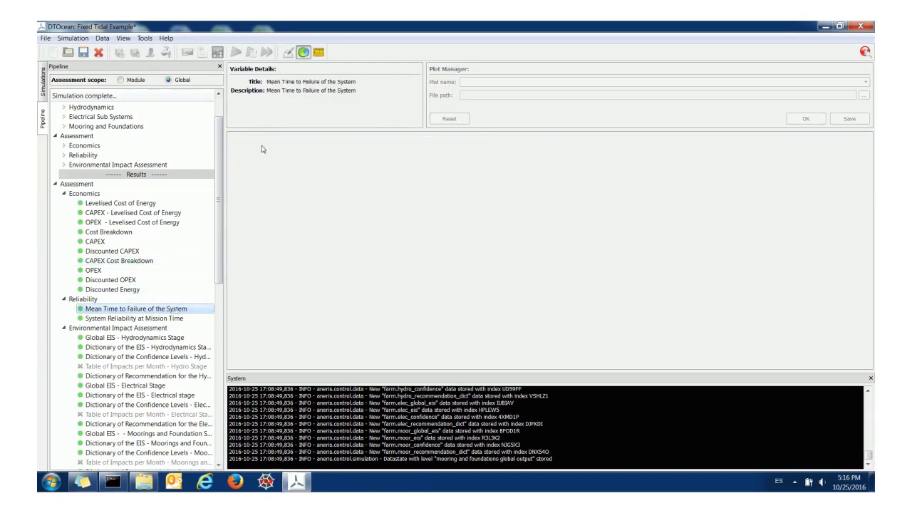
click(288, 54)
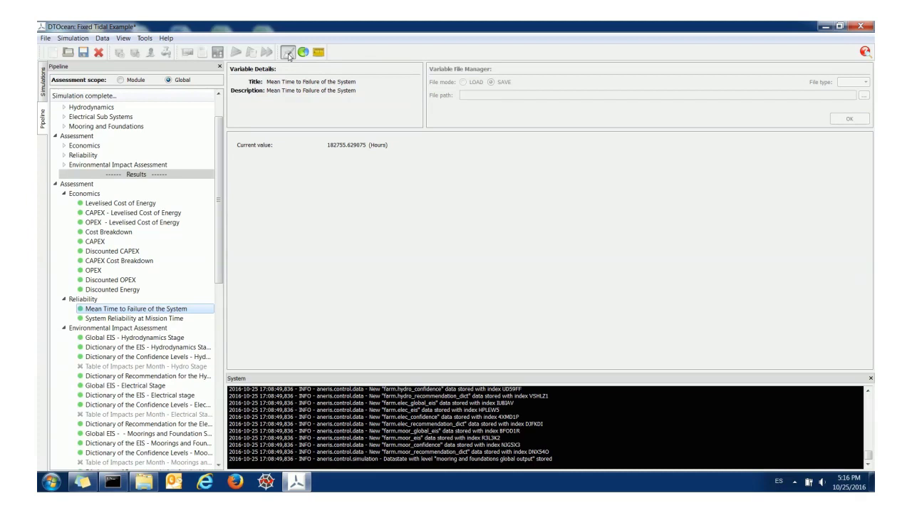
drag(223, 161, 228, 222)
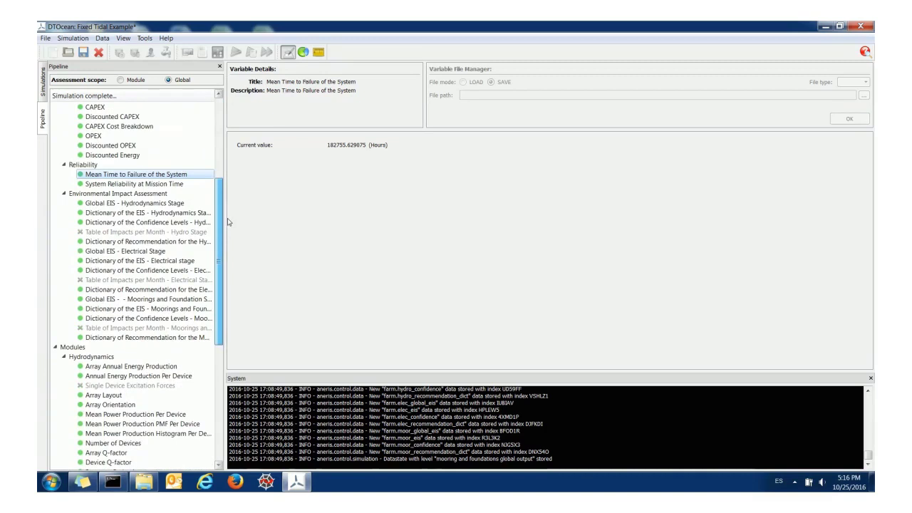
Plot Global EIS for the hydrodynamics, electrical, and moorings and foundations stages (-22 / 10)
click(157, 205)
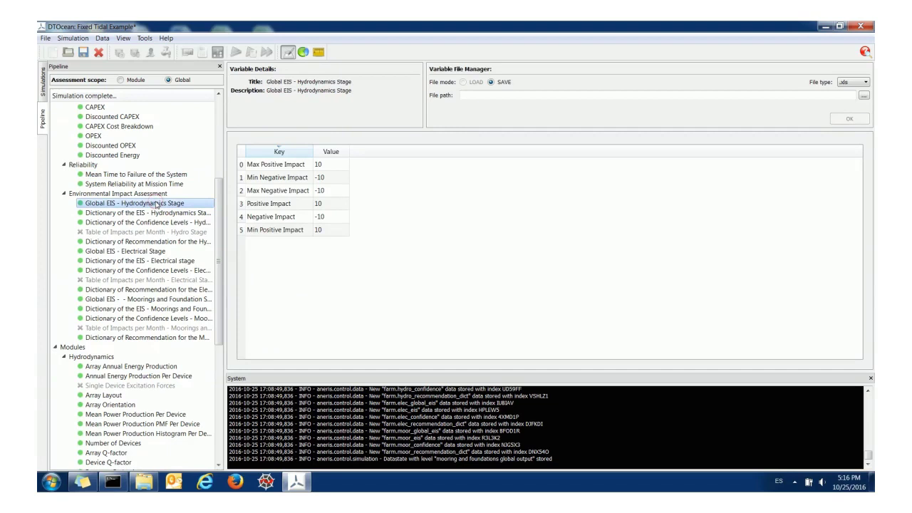
click(300, 55)
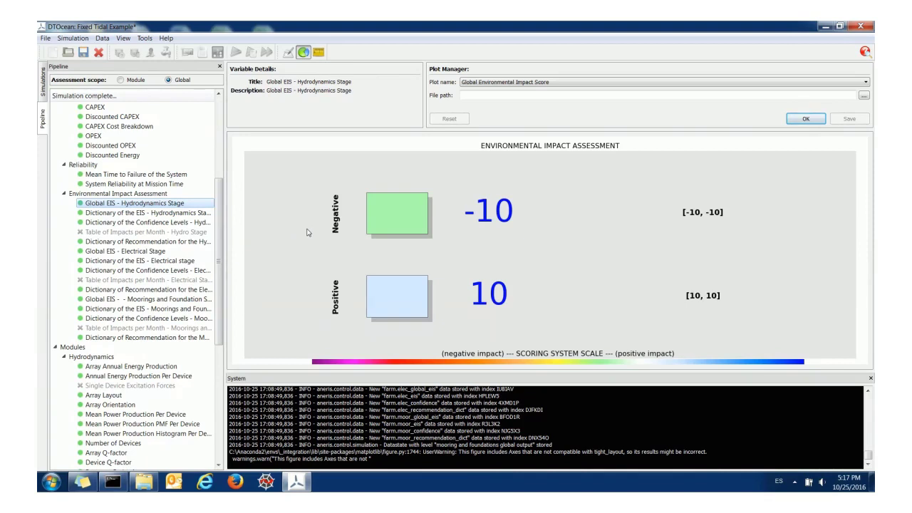
click(181, 254)
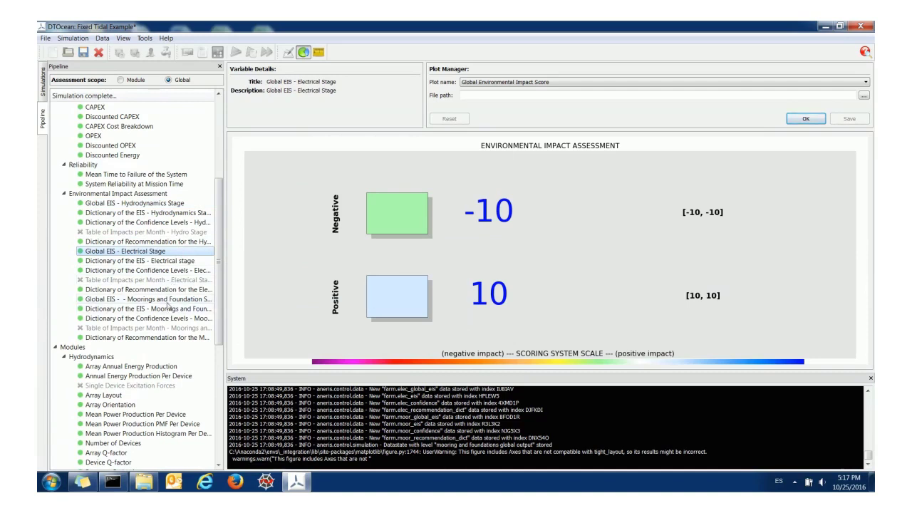
click(167, 301)
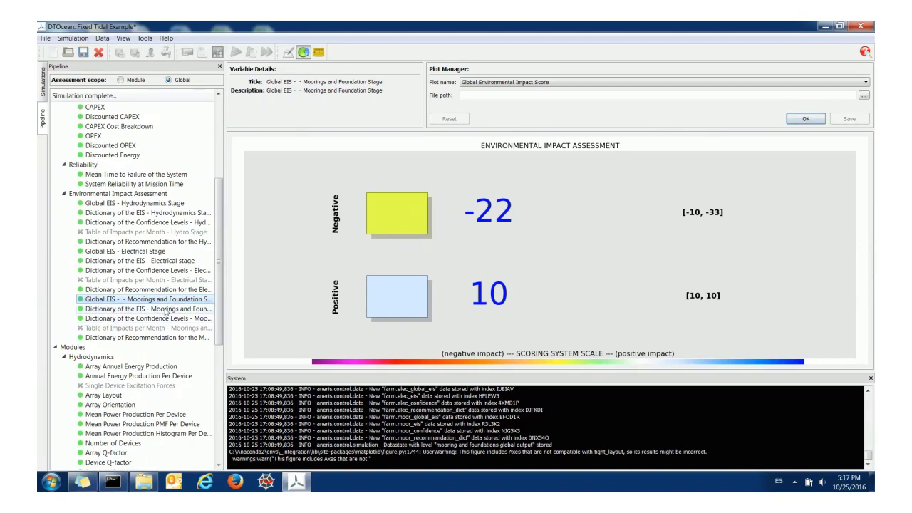
View the moorings and foundations Dictionary of Recommendation as text data
click(154, 338)
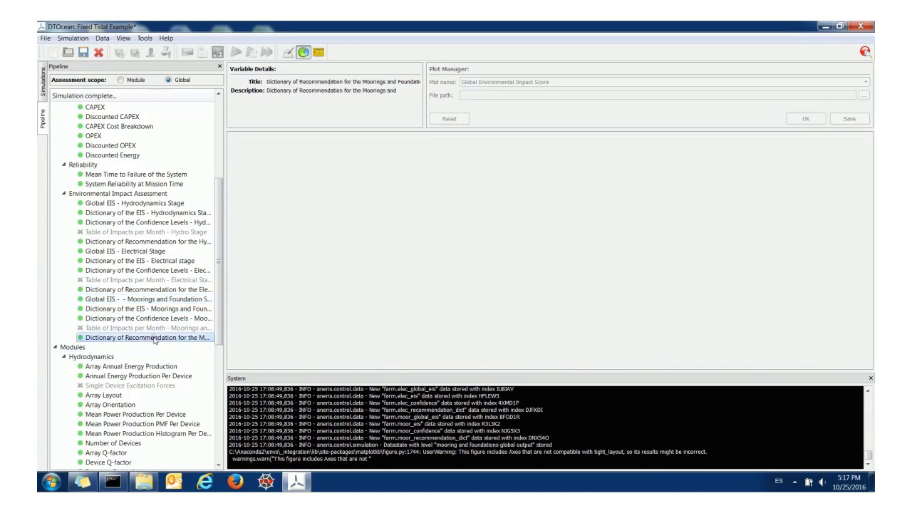
click(287, 52)
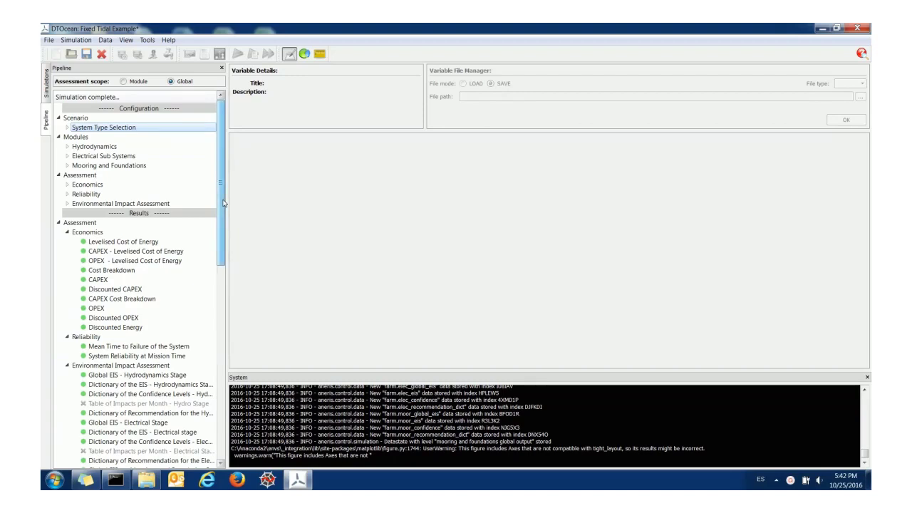
scroll(171, 185, down, 1)
scroll(143, 164, up, 1)
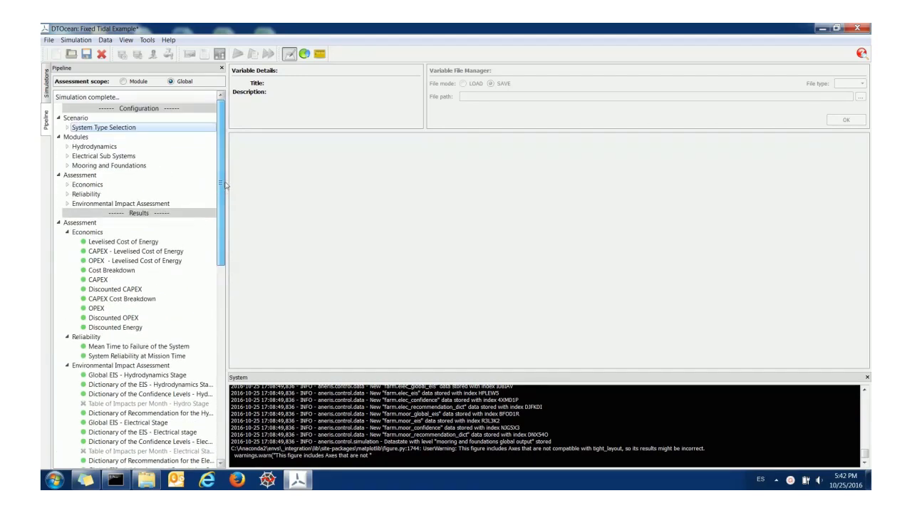
Dock the Simulations list above Pipeline and rename Default to Gravity
click(46, 87)
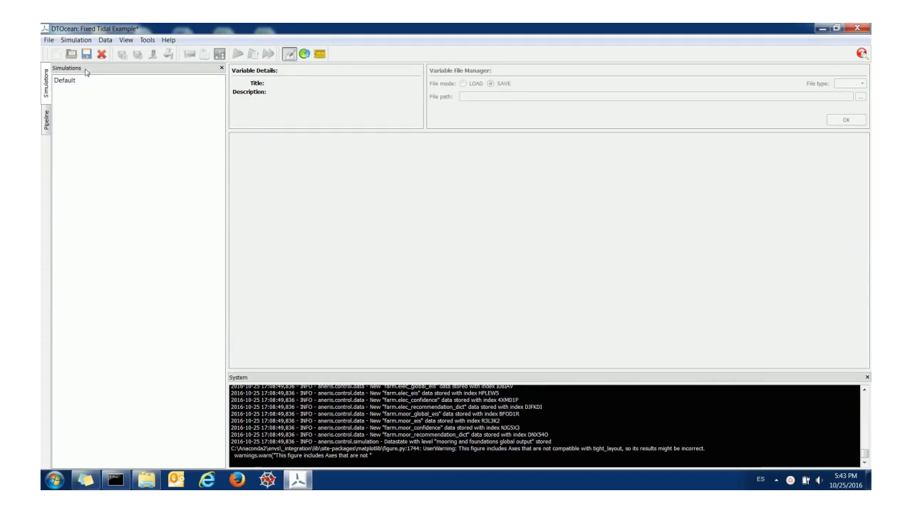
drag(85, 69, 109, 74)
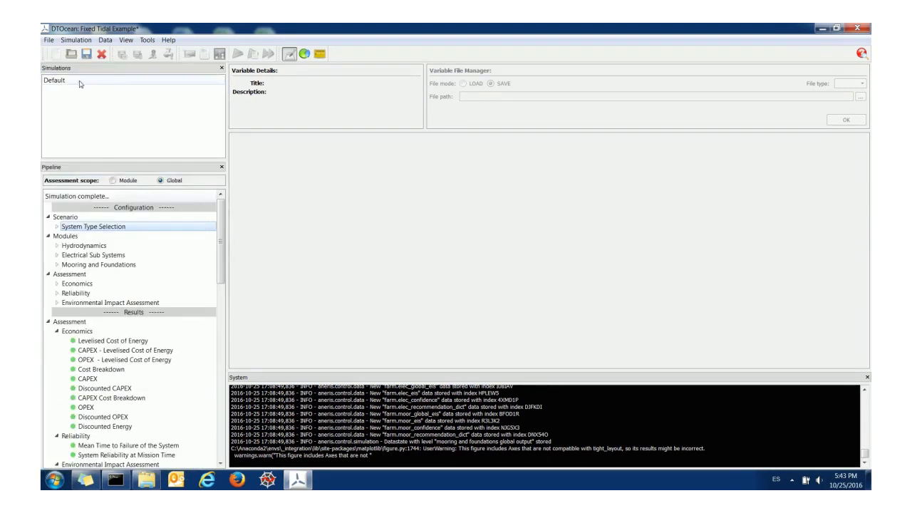
double_click(79, 81)
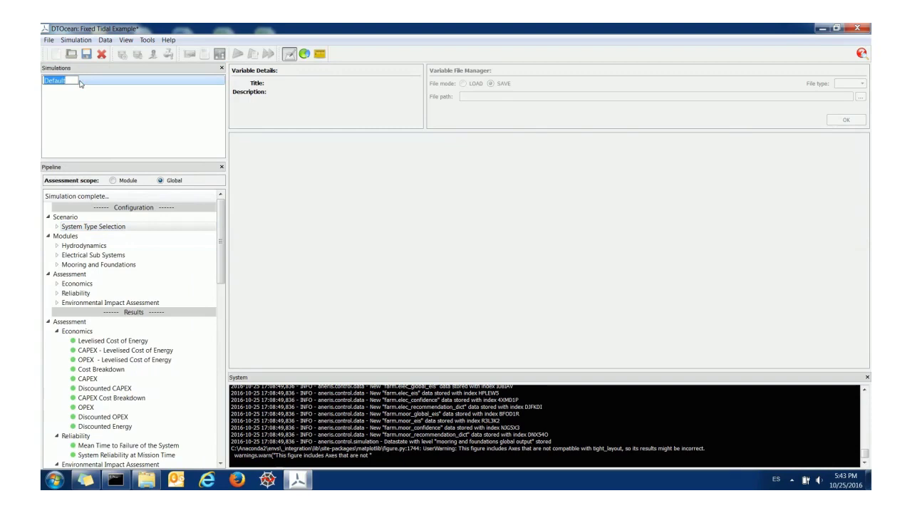
text(Gravity)
key(Return)
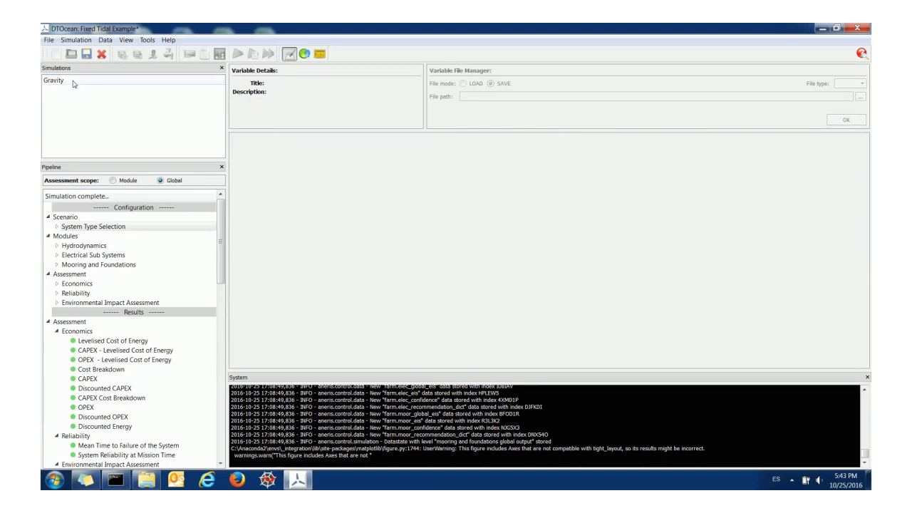
click(75, 82)
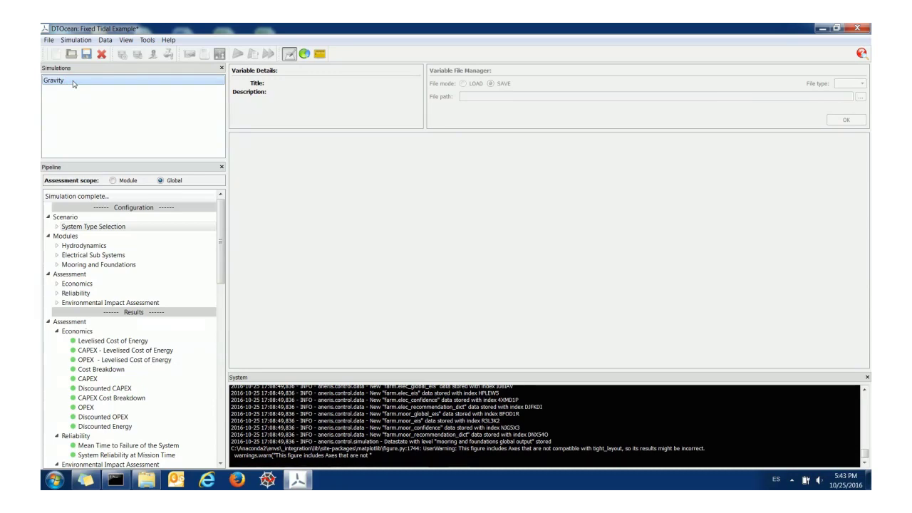
Clone the Gravity simulation and rename the copy from Gravity Clone 1 to Pile
right_click(74, 84)
click(94, 87)
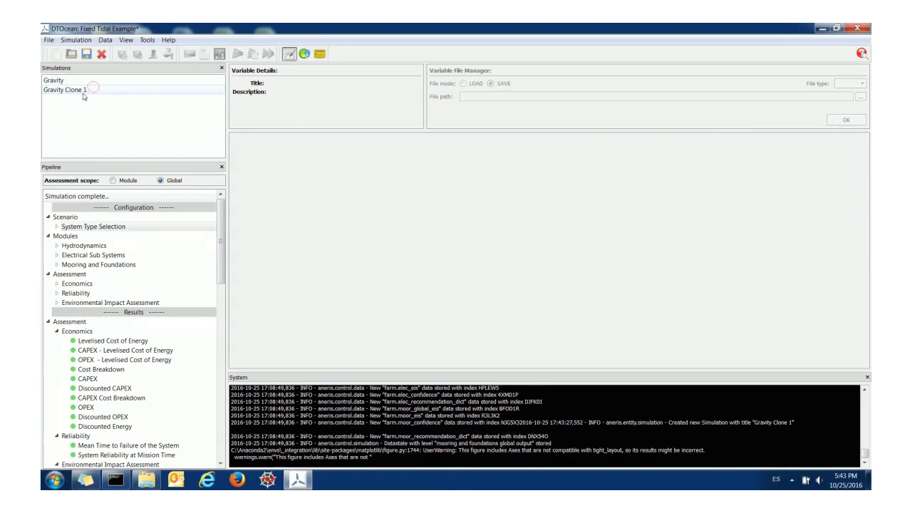
double_click(78, 90)
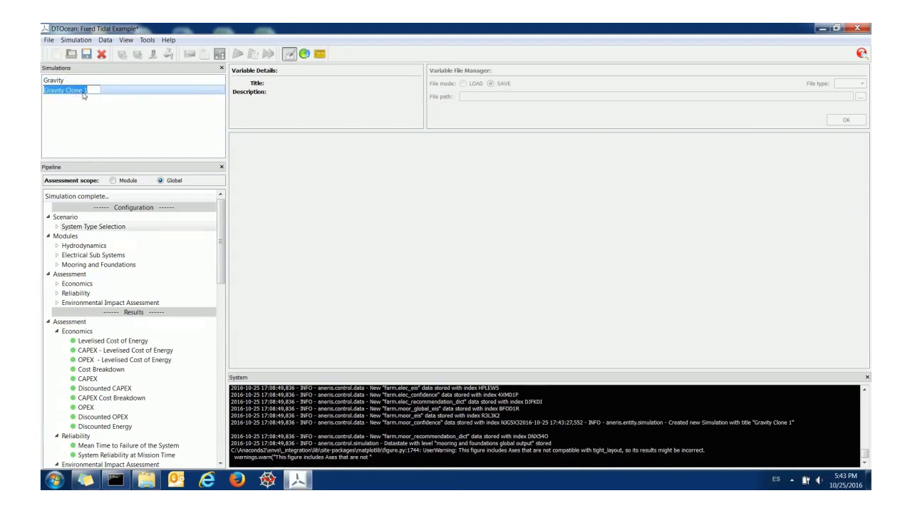
text(Pile)
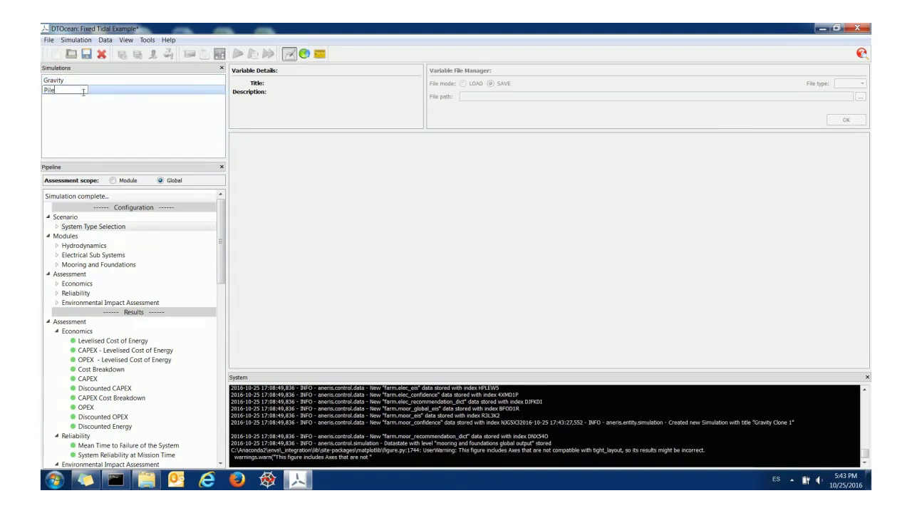
key(Return)
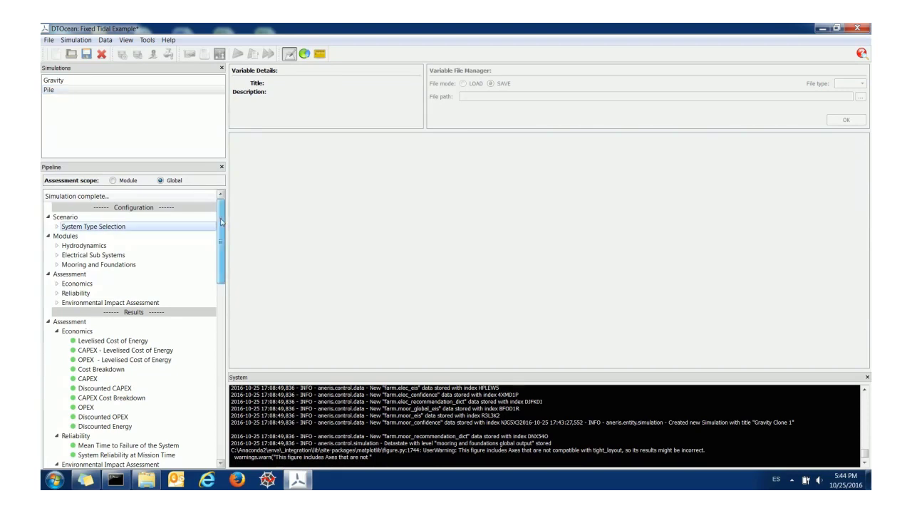
drag(220, 220, 226, 213)
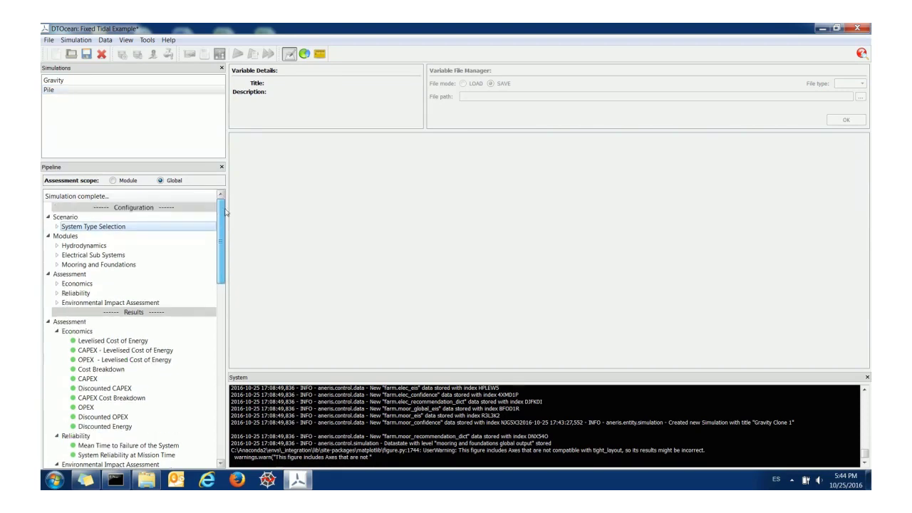
Reset the Pile simulation's Mooring and Foundations stage and expand its input variables
right_click(81, 265)
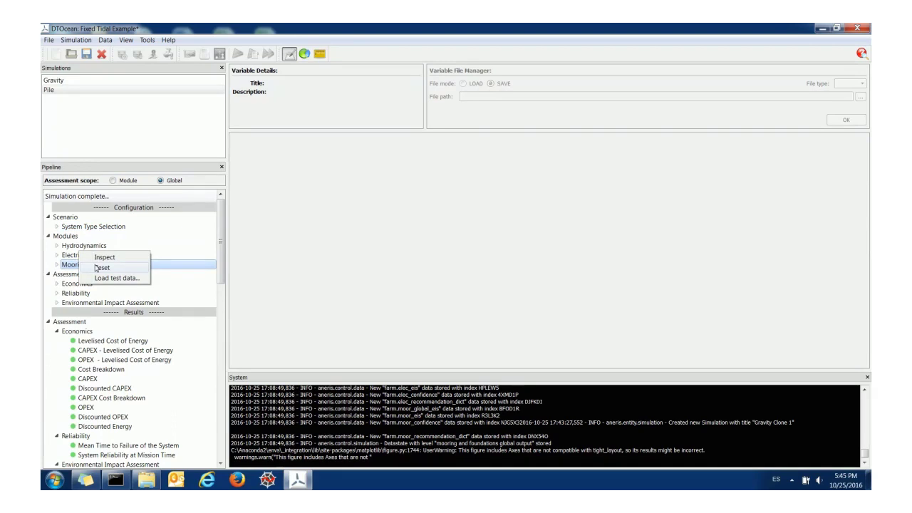
click(97, 268)
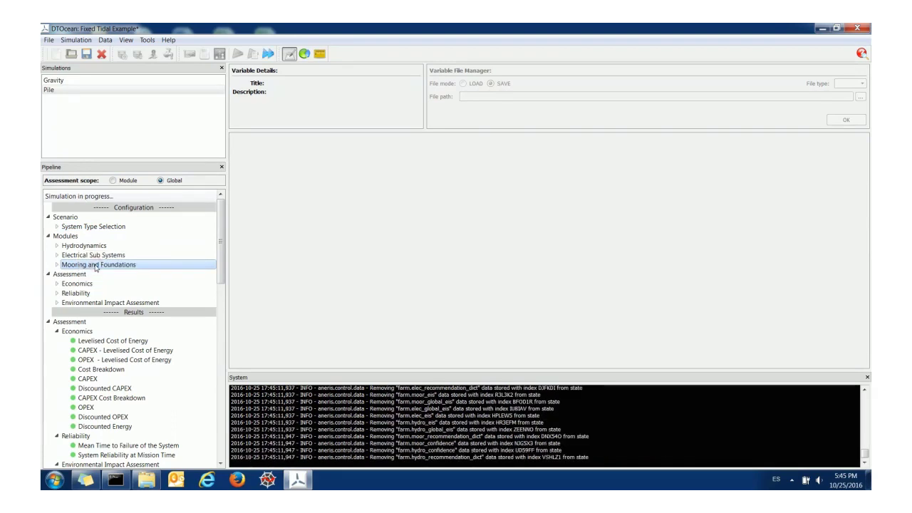
click(57, 264)
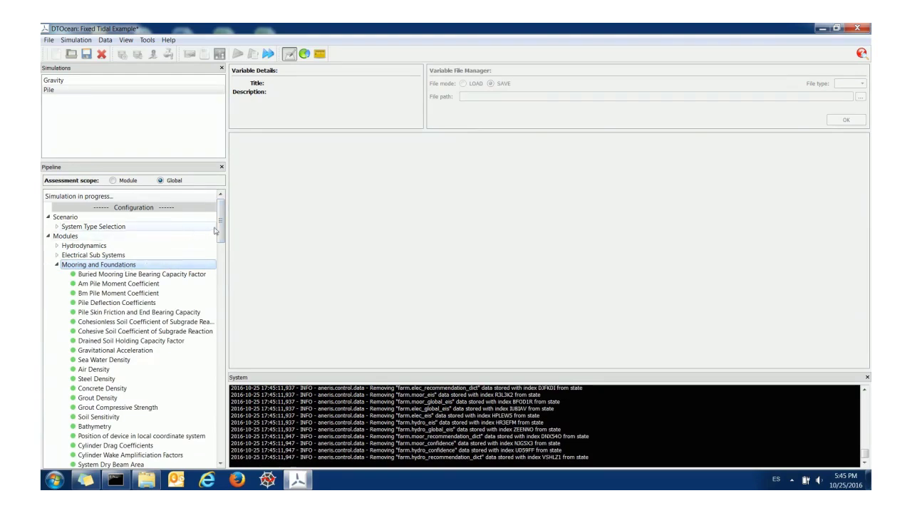
drag(222, 224, 223, 223)
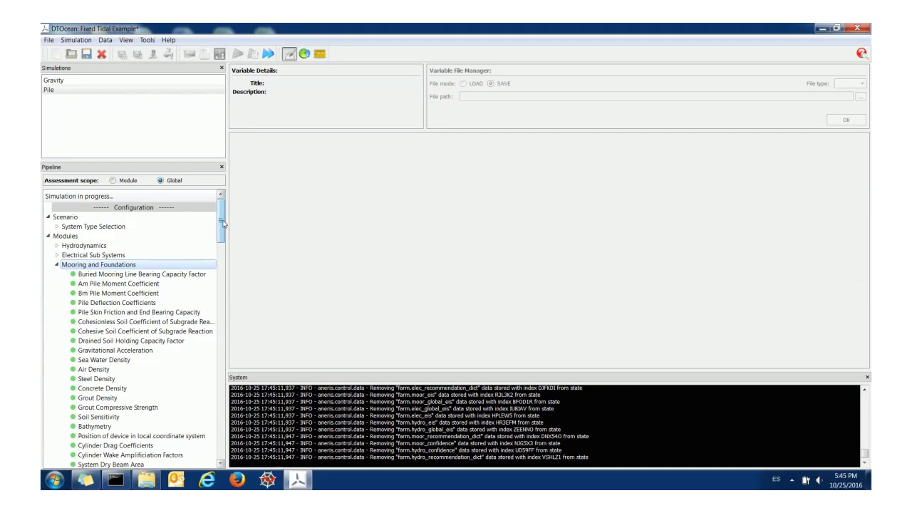
mouse_move(223, 224)
mouse_down()
mouse_move(223, 233)
mouse_move(223, 223)
mouse_up()
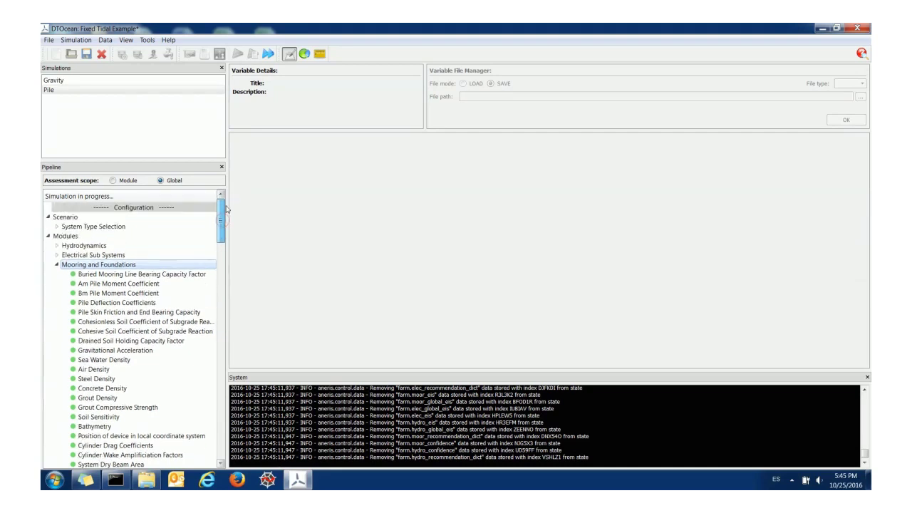
click(135, 81)
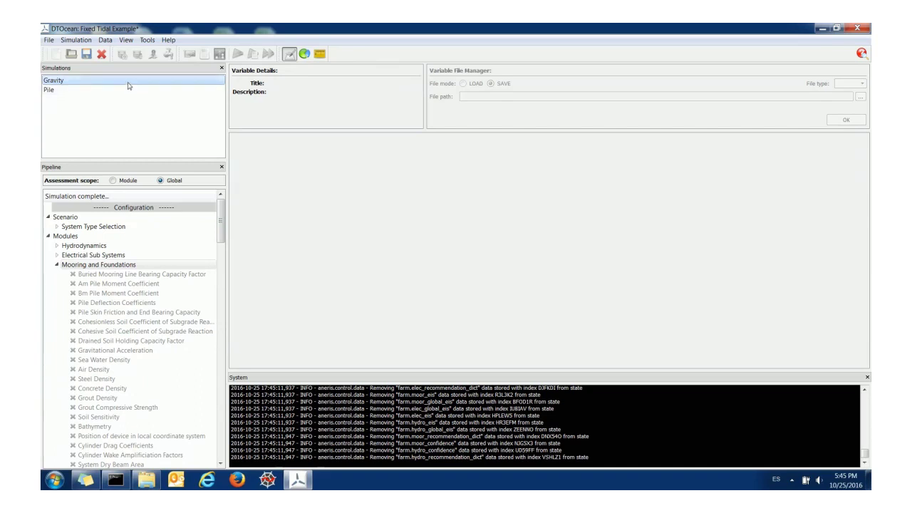
click(121, 89)
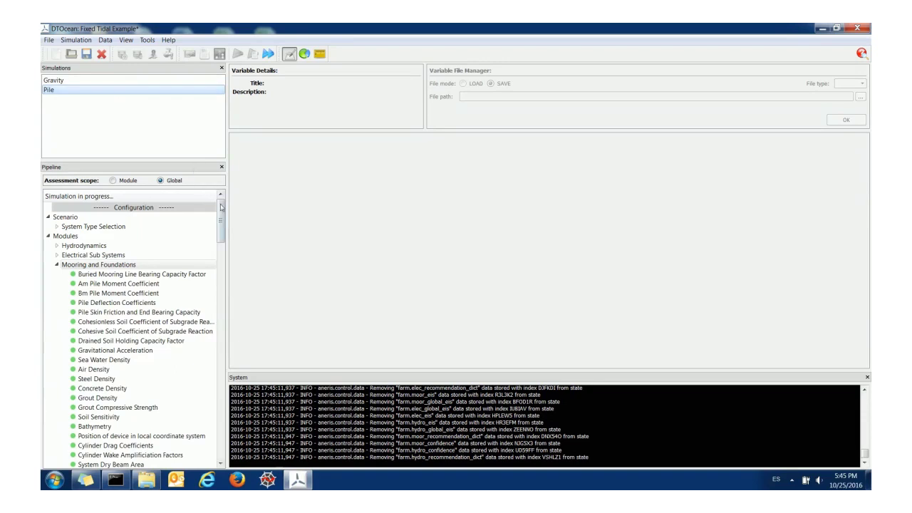
Change the Foundation Type variable from Gravity to Pile and confirm it
drag(223, 213, 228, 258)
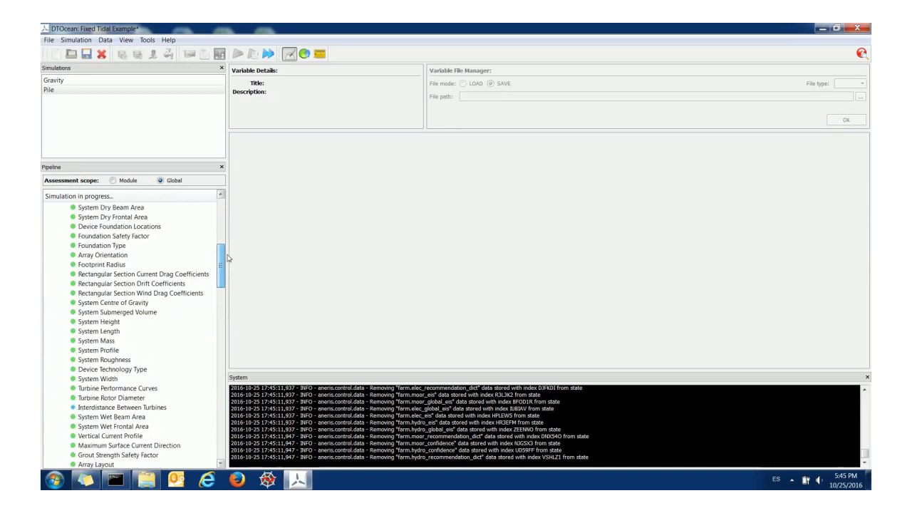
click(173, 244)
click(407, 156)
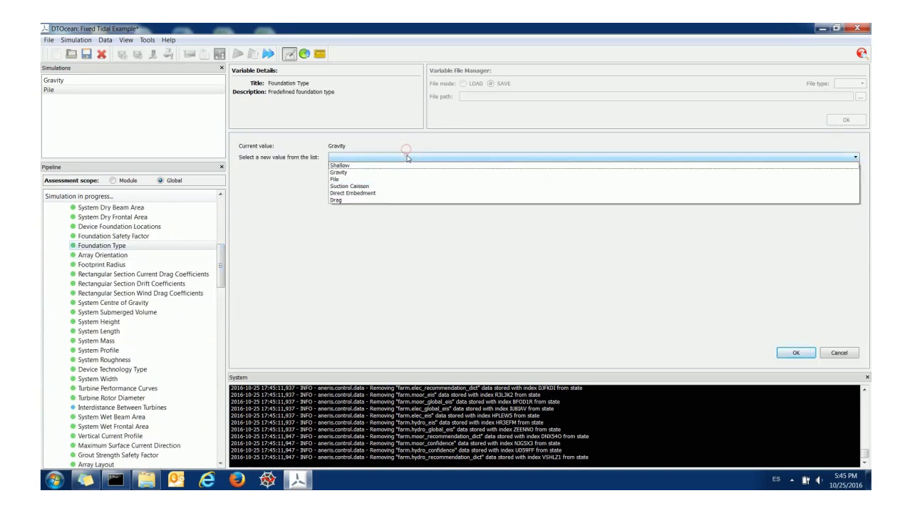
click(401, 179)
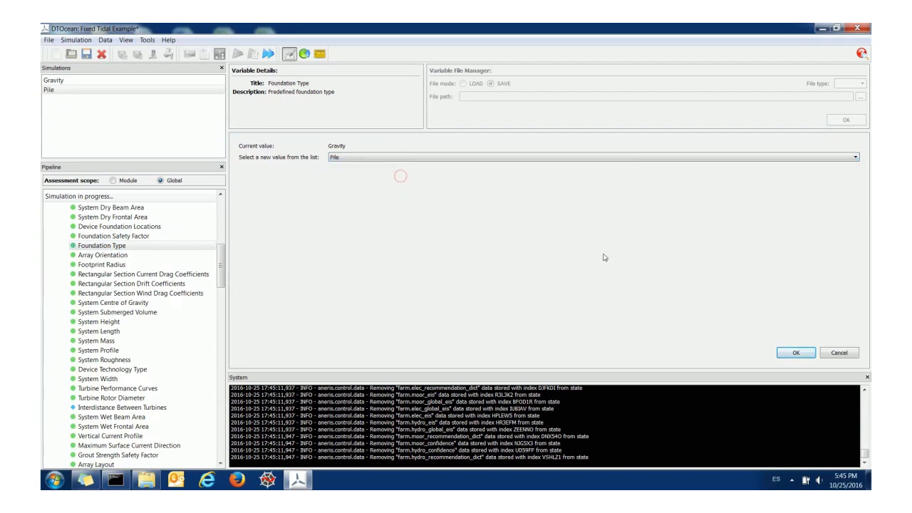
click(796, 353)
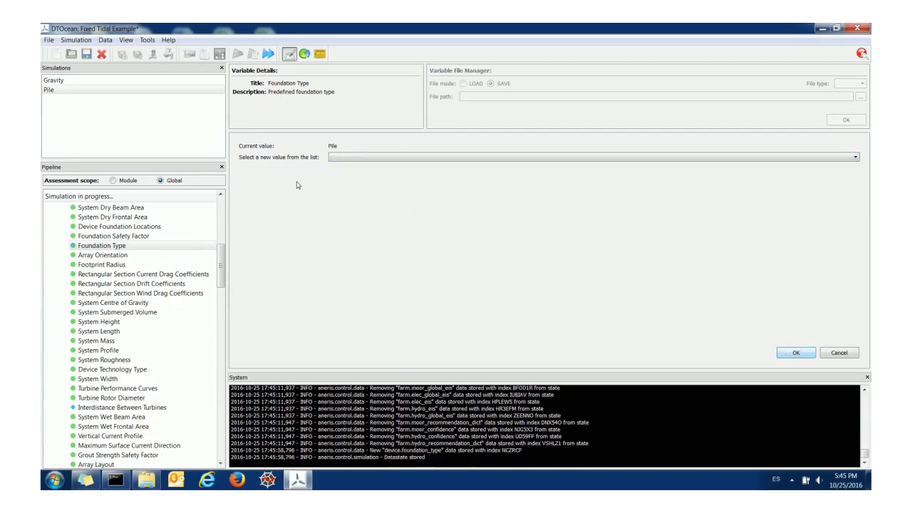
Run the Pile simulation's strategy once the data requirements check passes
click(268, 55)
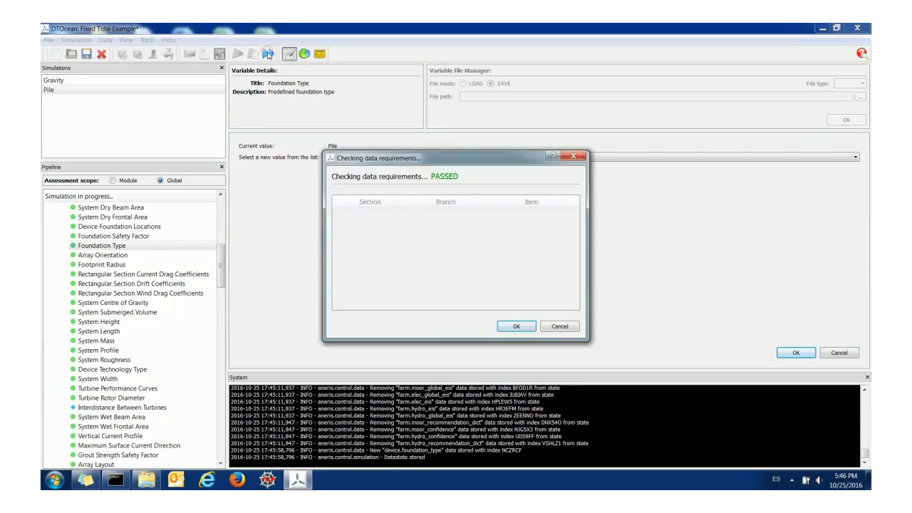
click(514, 327)
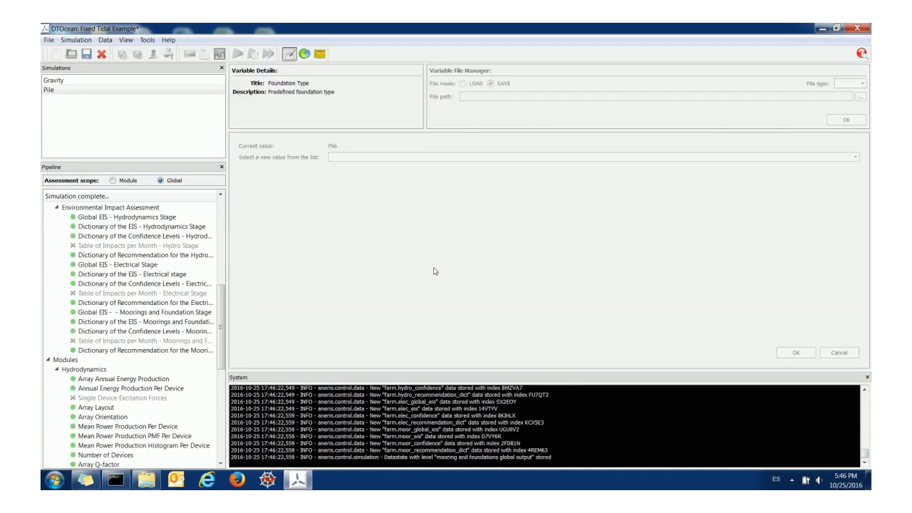
Compare Gravity's and Pile's Levelised Cost of Energy, then show Gravity's CAPEX Cost Breakdown table
drag(223, 317, 218, 261)
click(200, 255)
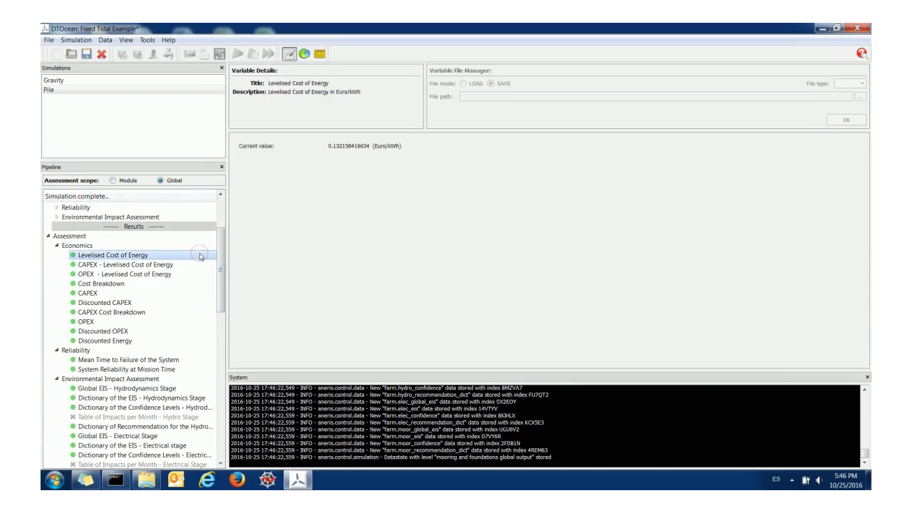
click(150, 84)
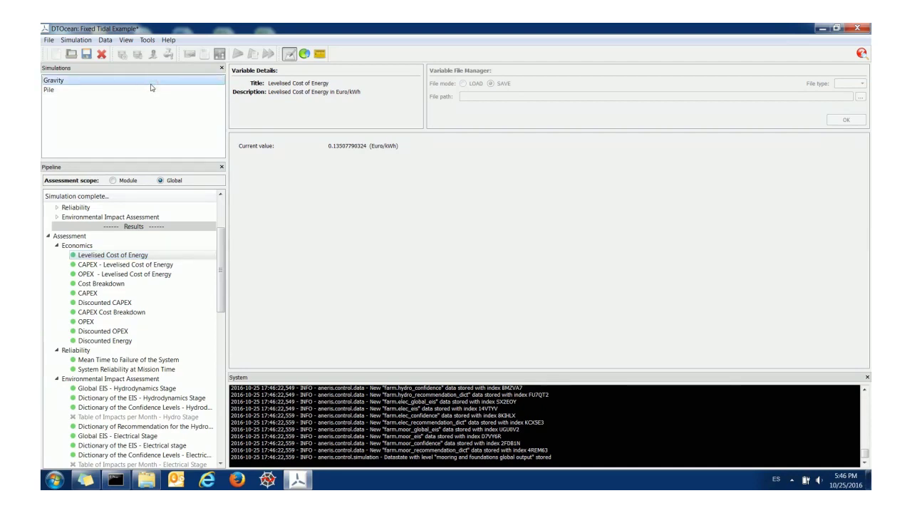
click(142, 91)
click(141, 81)
click(143, 91)
click(142, 81)
click(141, 91)
click(140, 81)
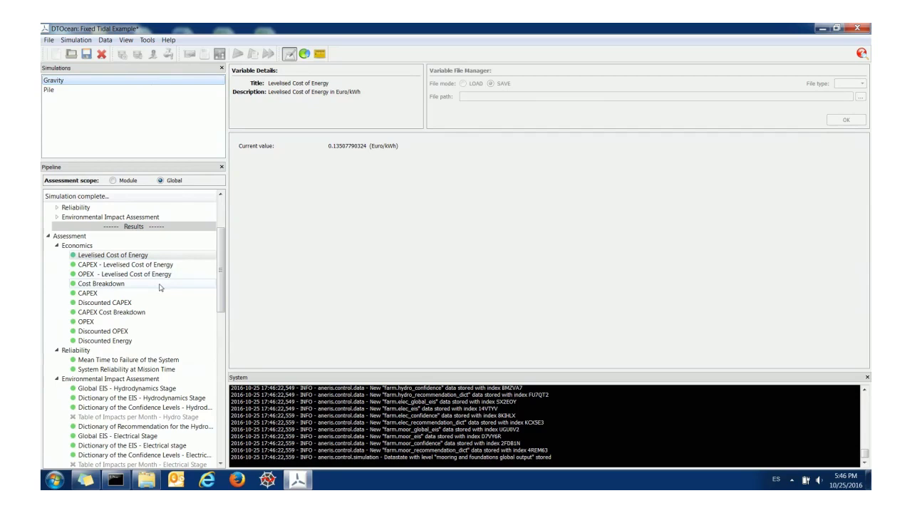
click(149, 312)
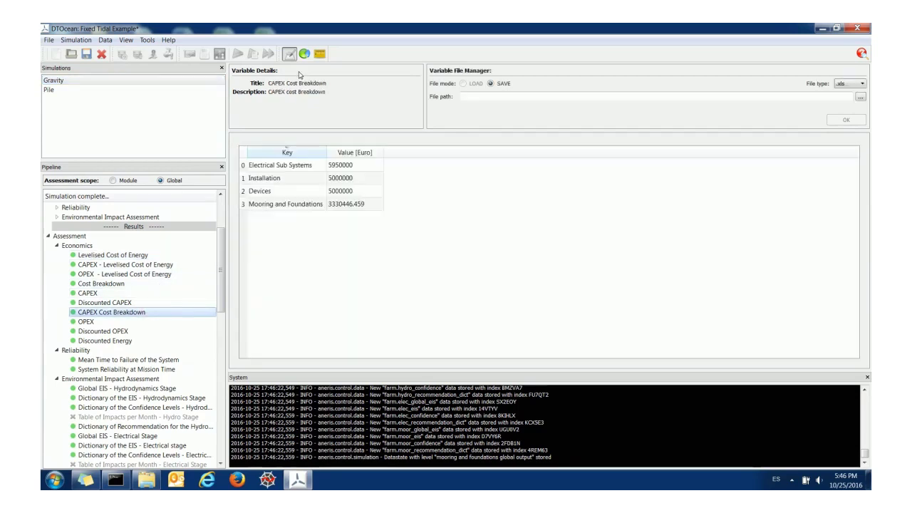
Plot the CAPEX Cost Breakdown as a pie chart, alternating between Pile and Gravity
click(304, 53)
click(77, 91)
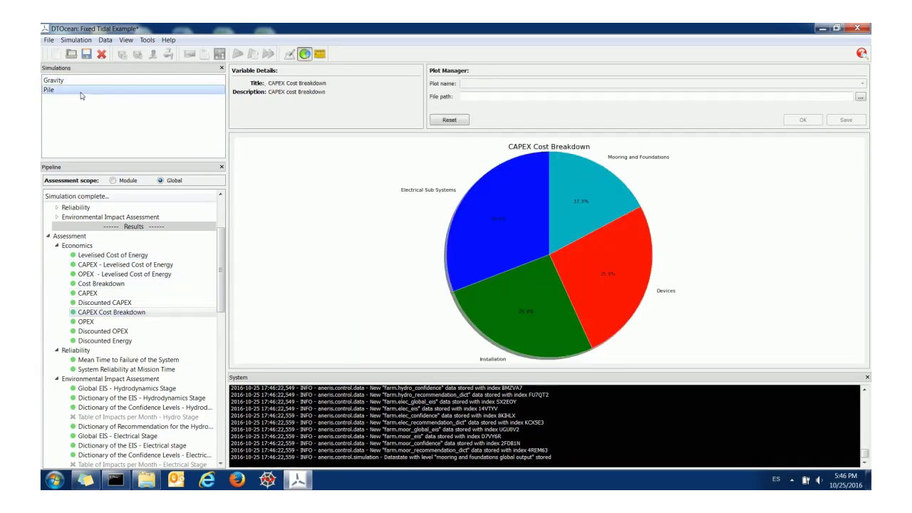
click(76, 82)
click(74, 89)
click(75, 80)
click(74, 89)
click(75, 79)
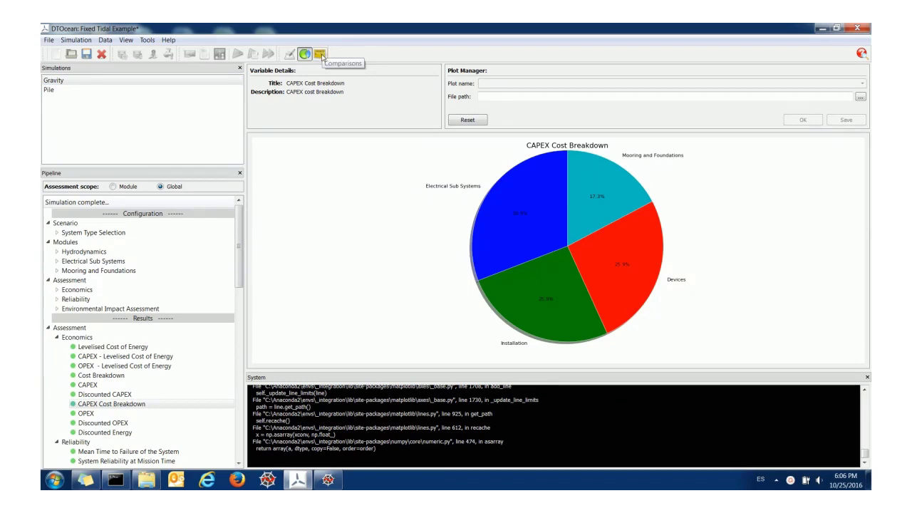
Plot a global Module Comparison of Levelised Cost of Energy for Gravity and Pile
click(320, 55)
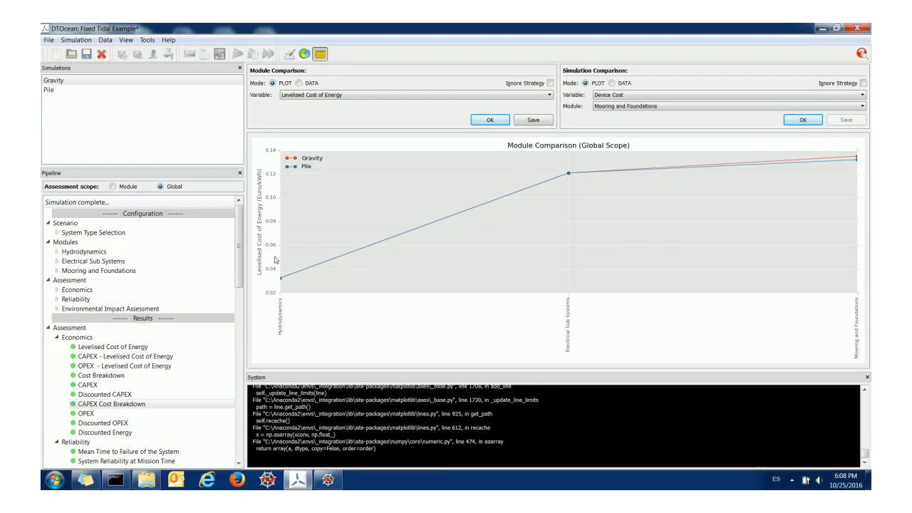
drag(240, 261, 240, 282)
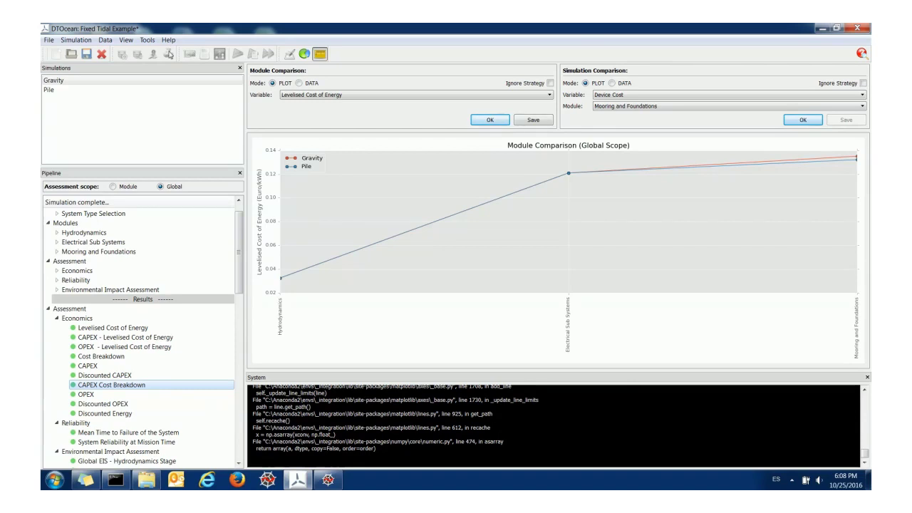
click(146, 41)
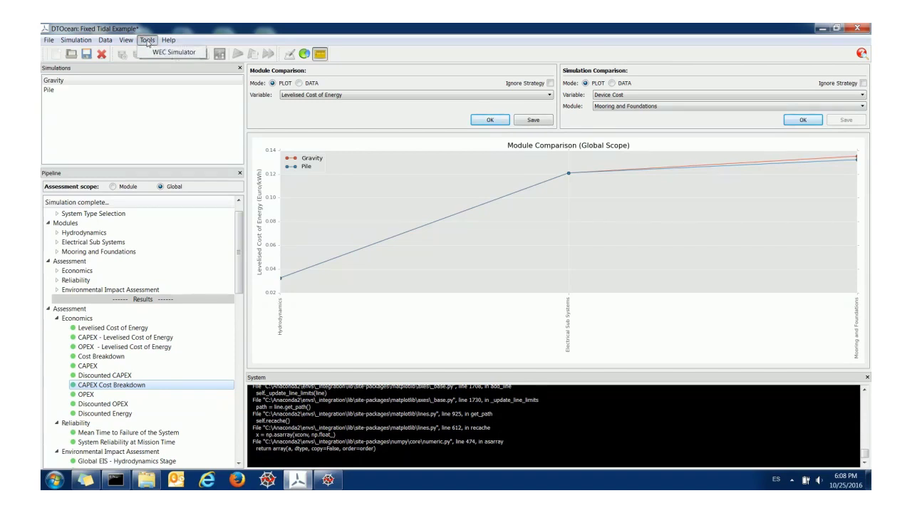
click(147, 41)
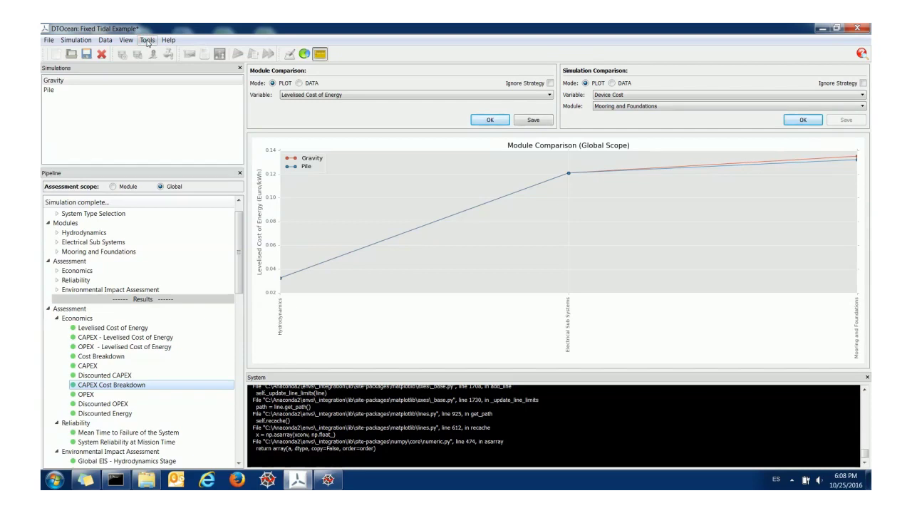